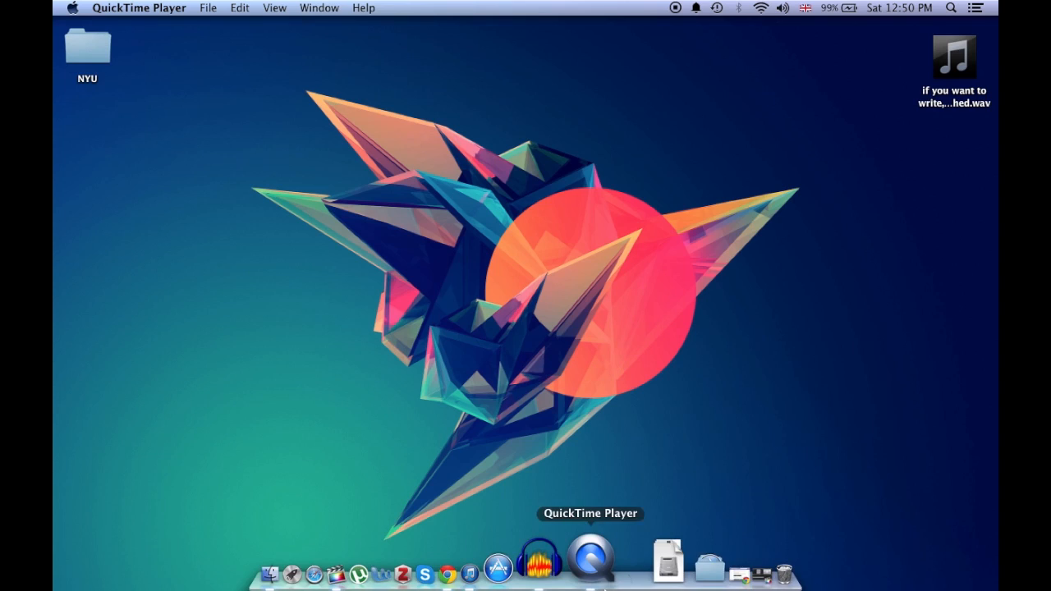
Switch to Audacity and create a new empty project.
left_click(578, 580)
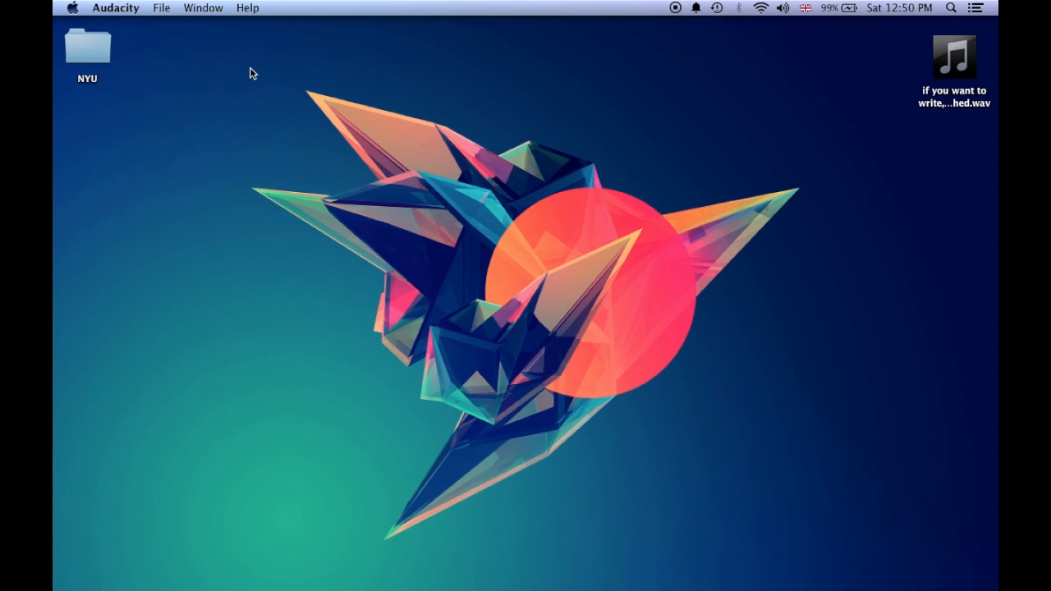
left_click(168, 8)
left_click(177, 25)
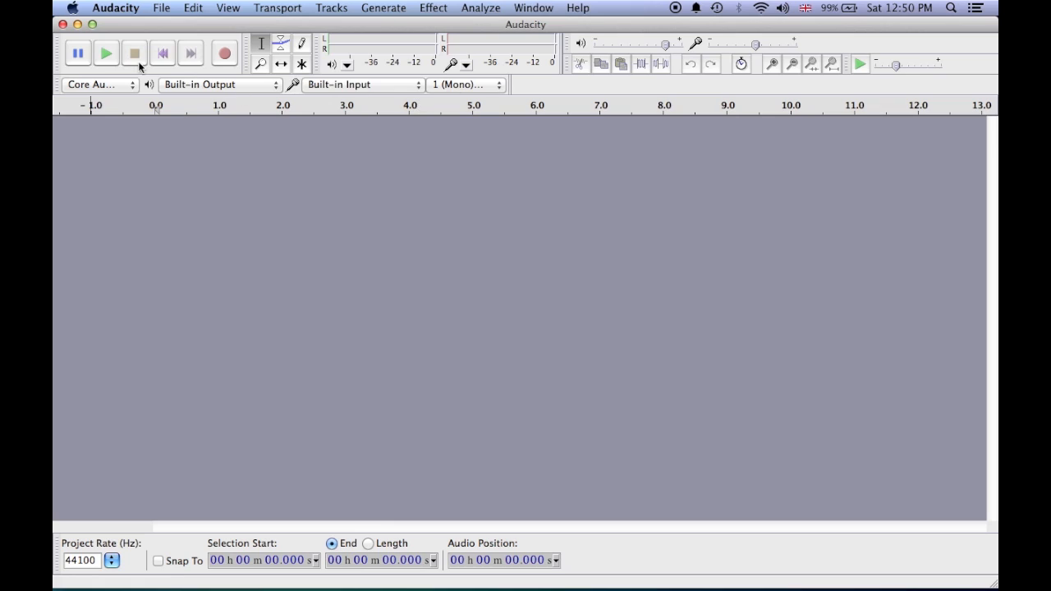
Import the song "Enchanted Hill" by The Album Leaf from the Music library into the project.
left_click(159, 10)
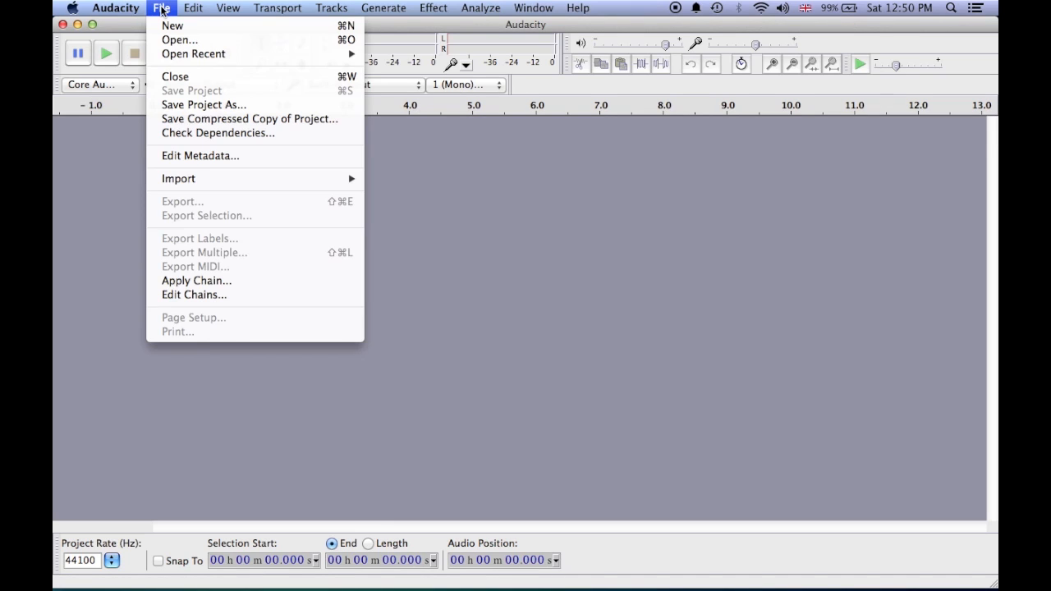
mouse_move(166, 179)
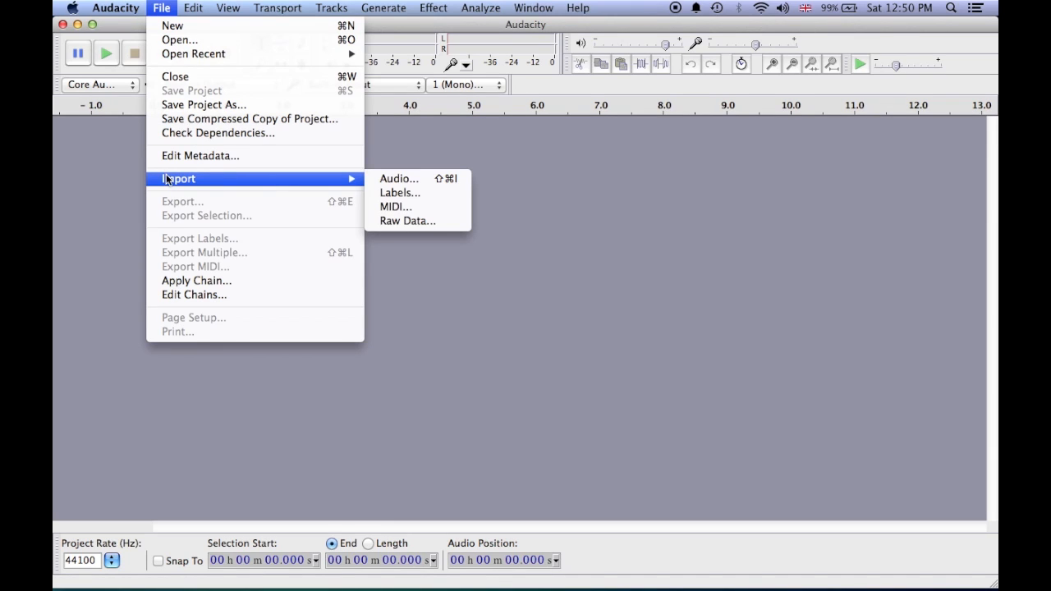
left_click(394, 175)
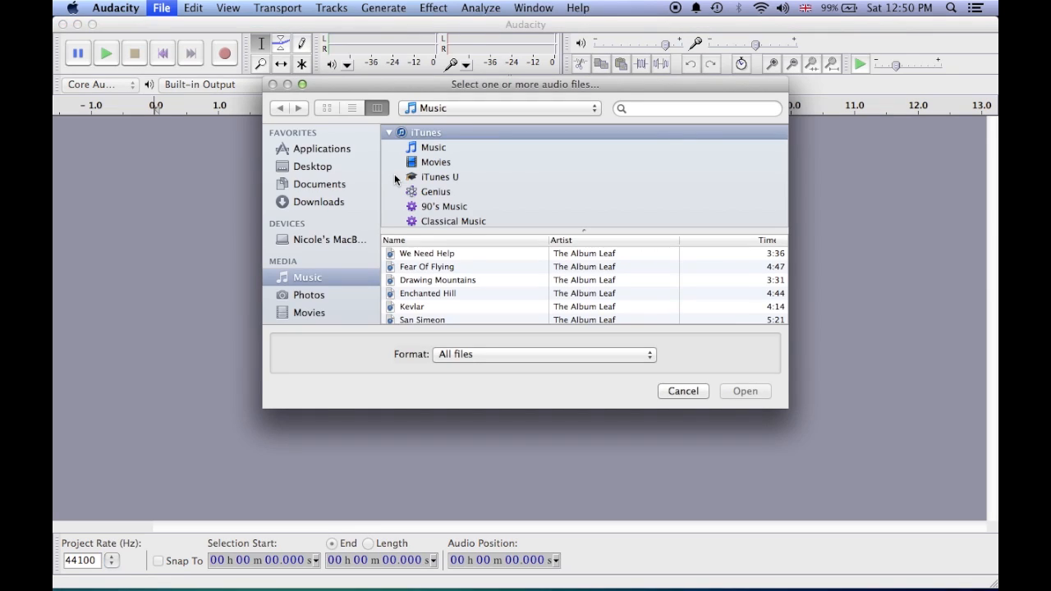
left_click(447, 294)
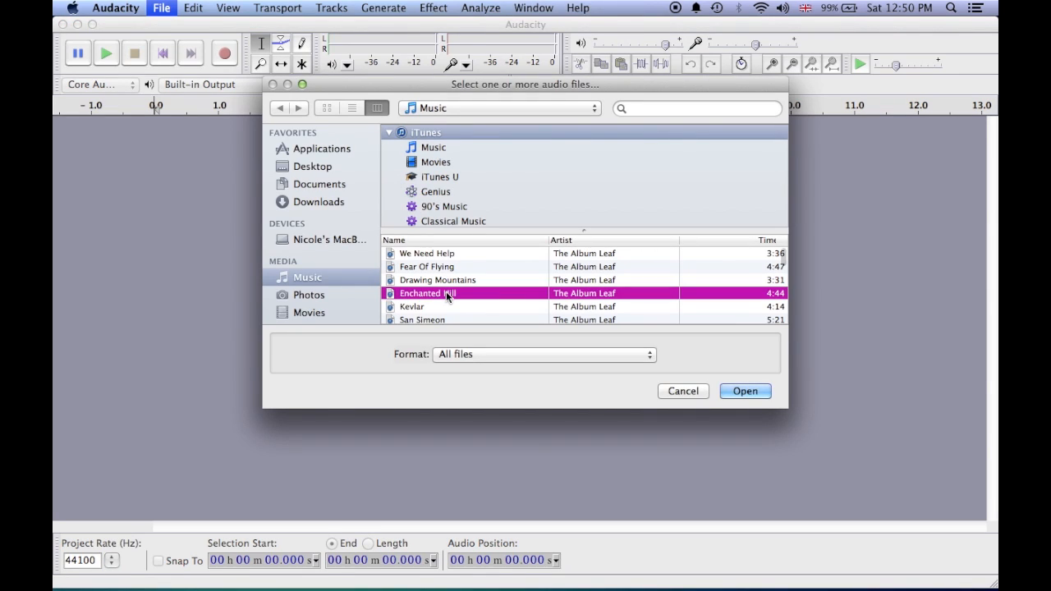
left_click(754, 391)
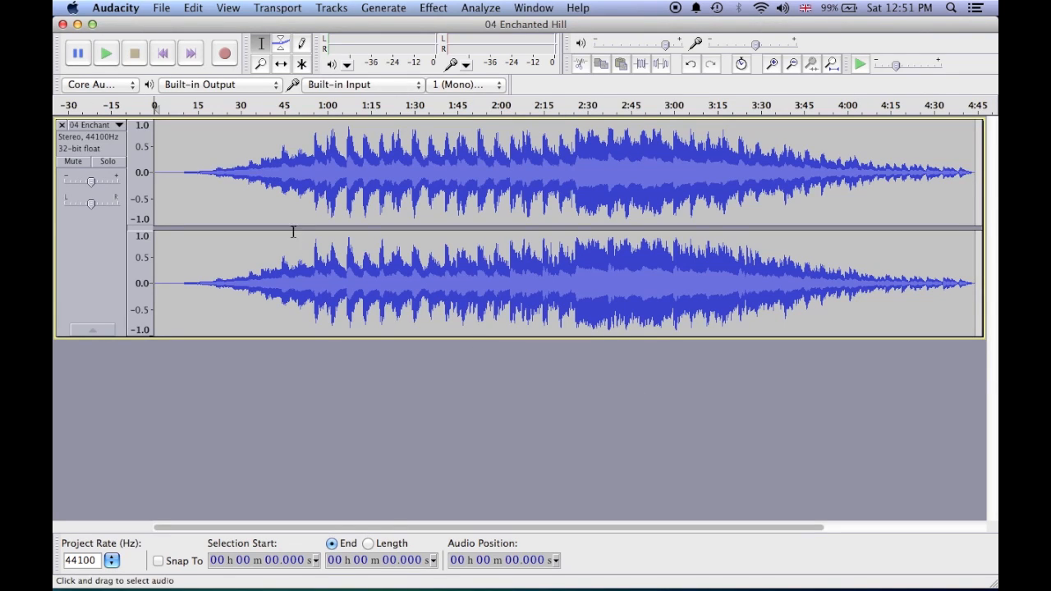
left_click(475, 85)
left_click(474, 85)
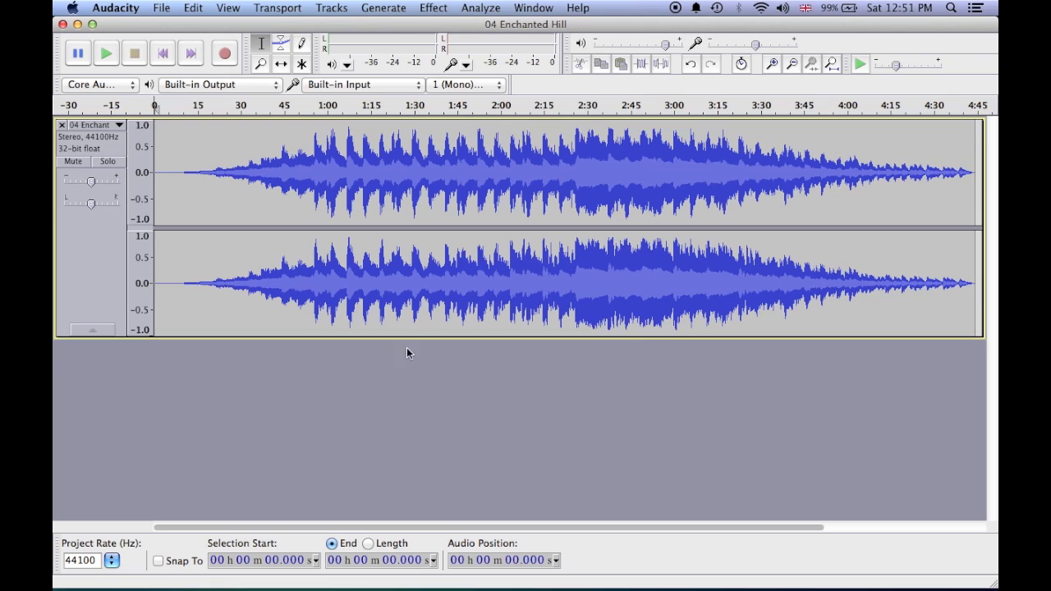
Select the song's section from about 20.1 s to 29.3 s and play it briefly.
left_click(773, 66)
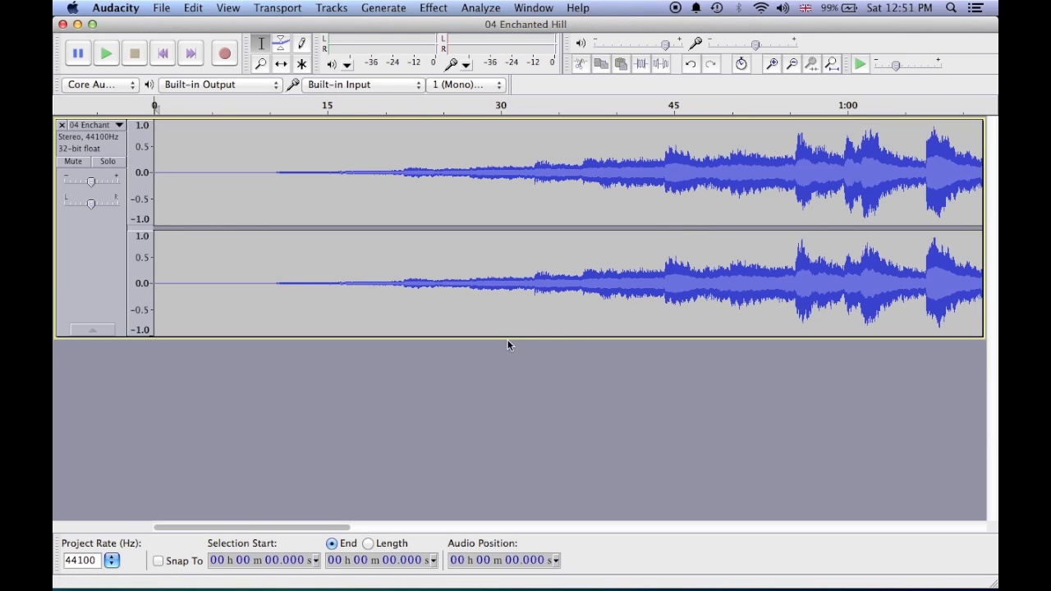
left_click_drag(387, 297, 493, 303)
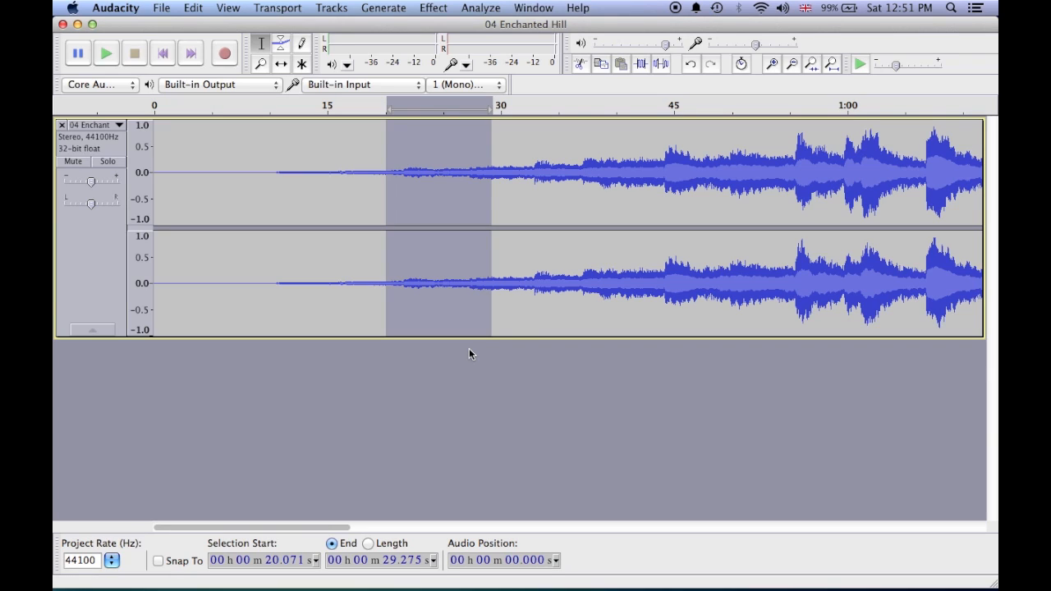
key("space")
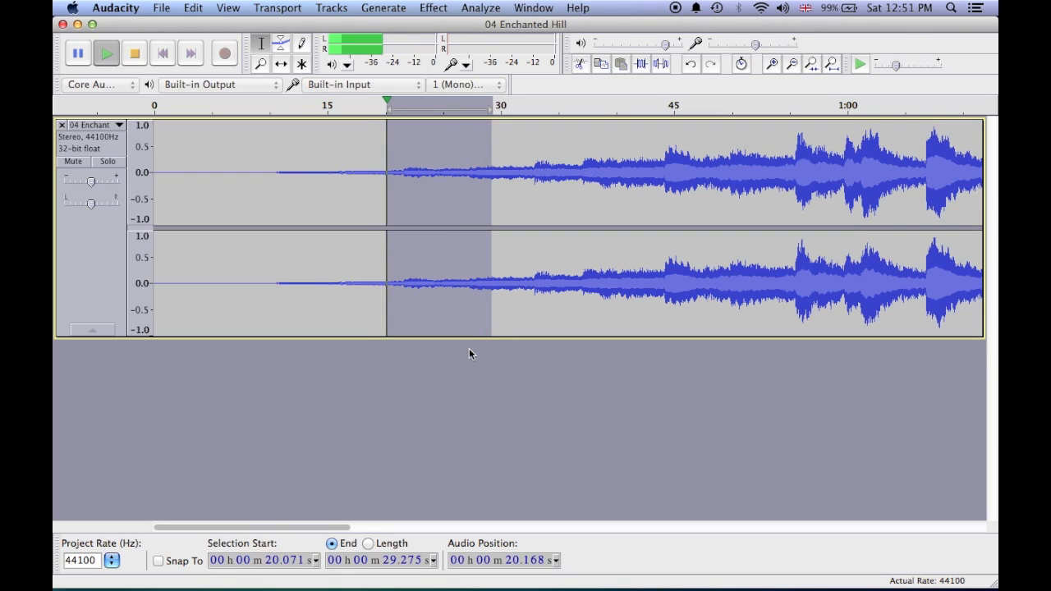
key("space")
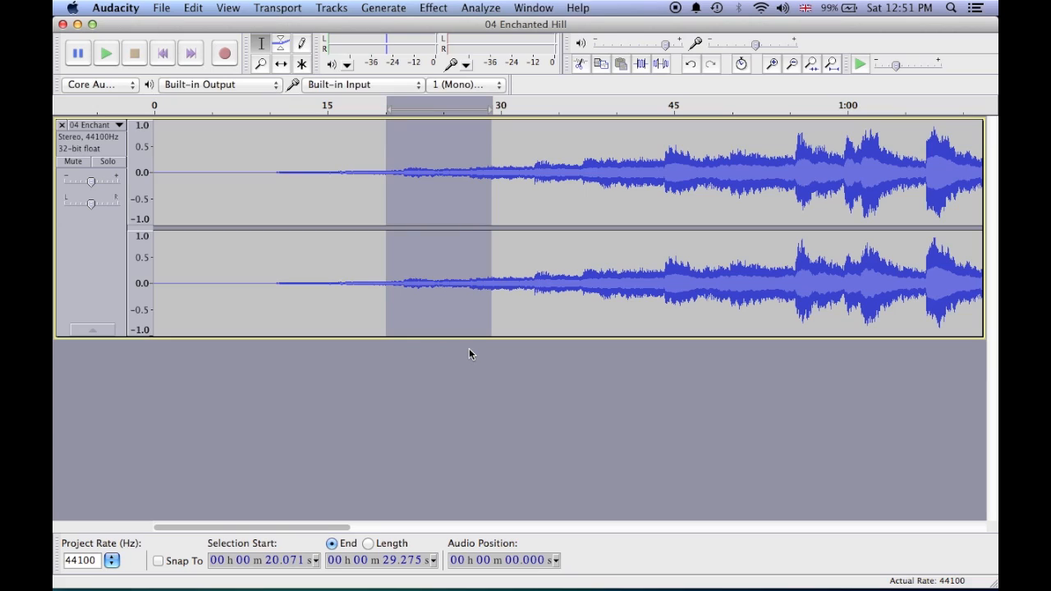
Play the song from about 19.8 s with a pause and resume, stop it, and return the cursor to the track start.
left_click(384, 277)
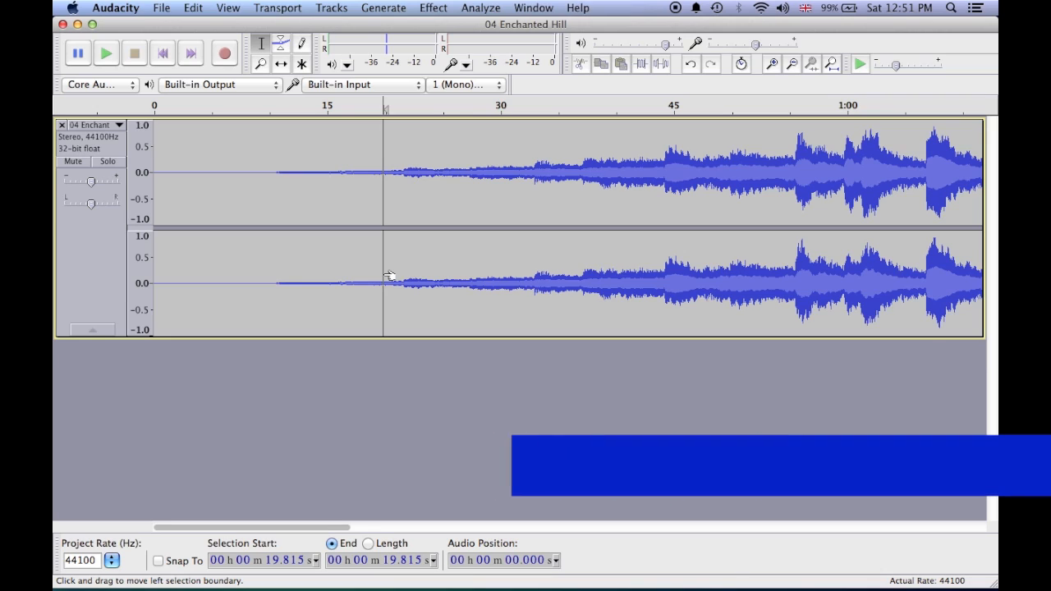
key("space")
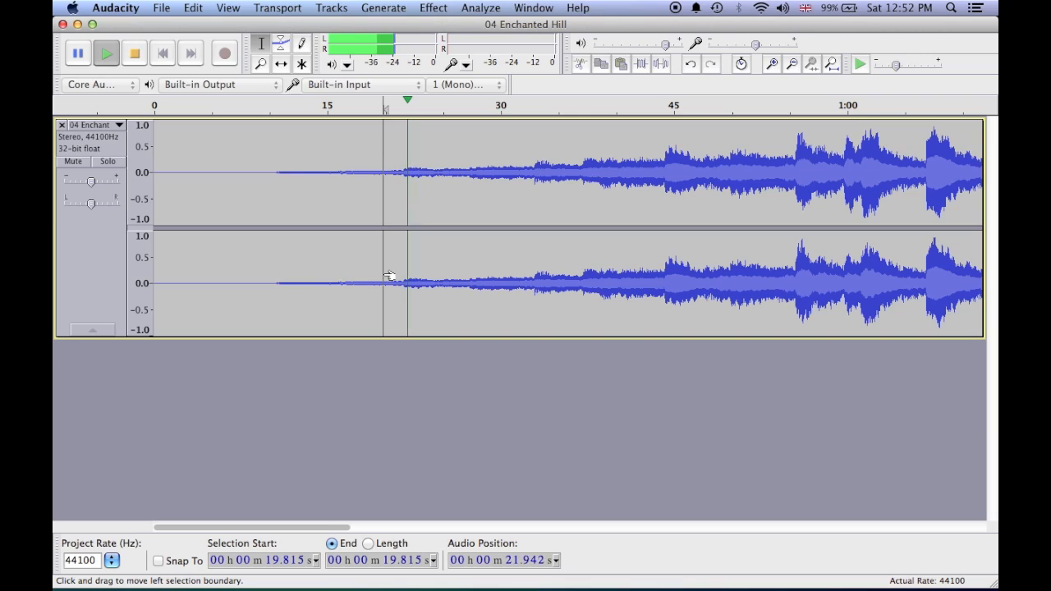
key("p")
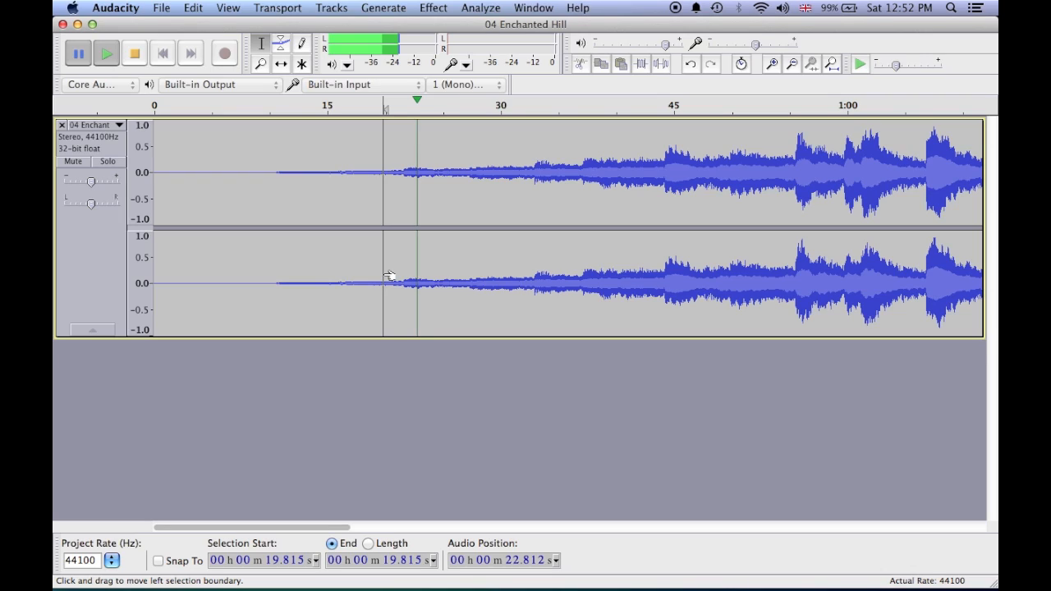
key("p")
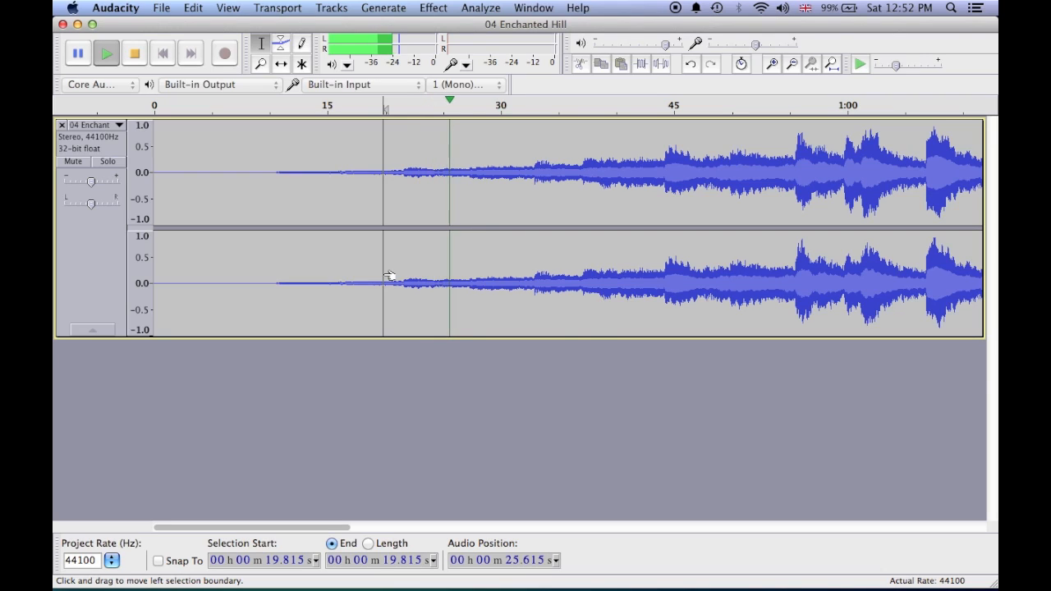
key("space")
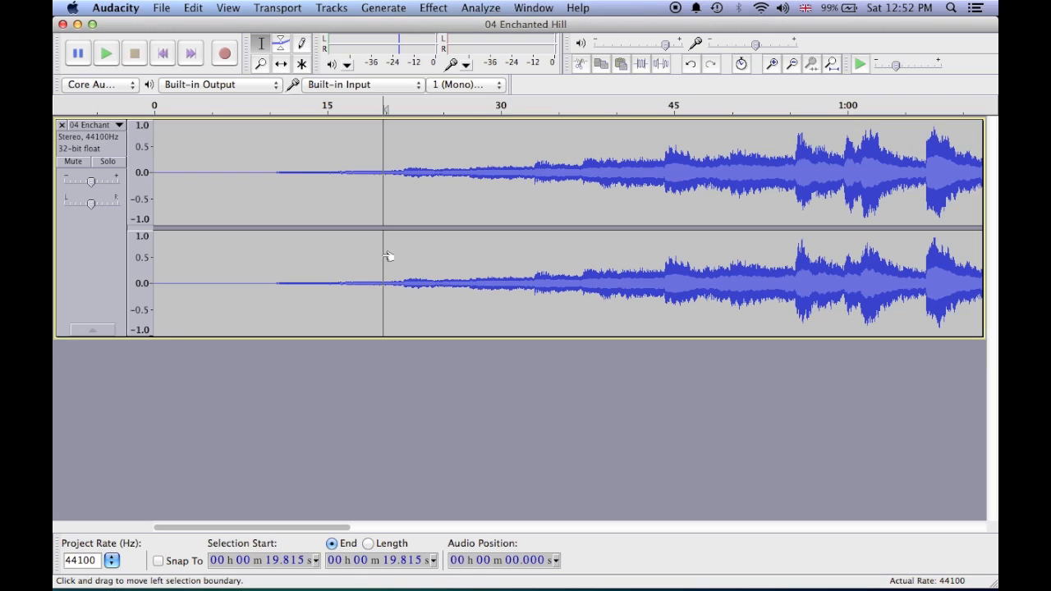
key("Home")
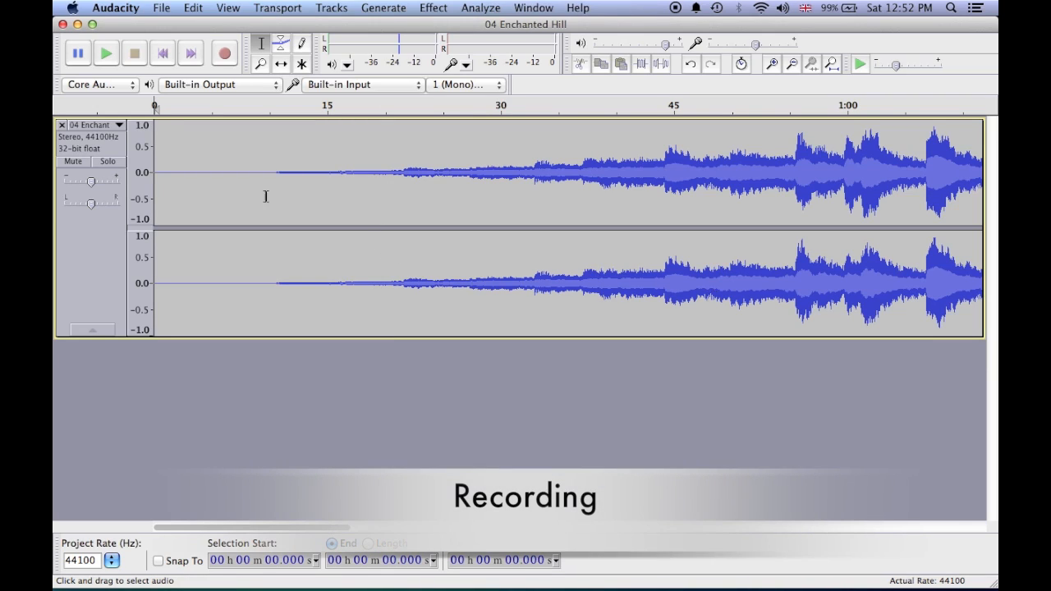
Close the imported song's project and create a new empty project.
left_click(62, 25)
left_click(470, 195)
left_click(159, 7)
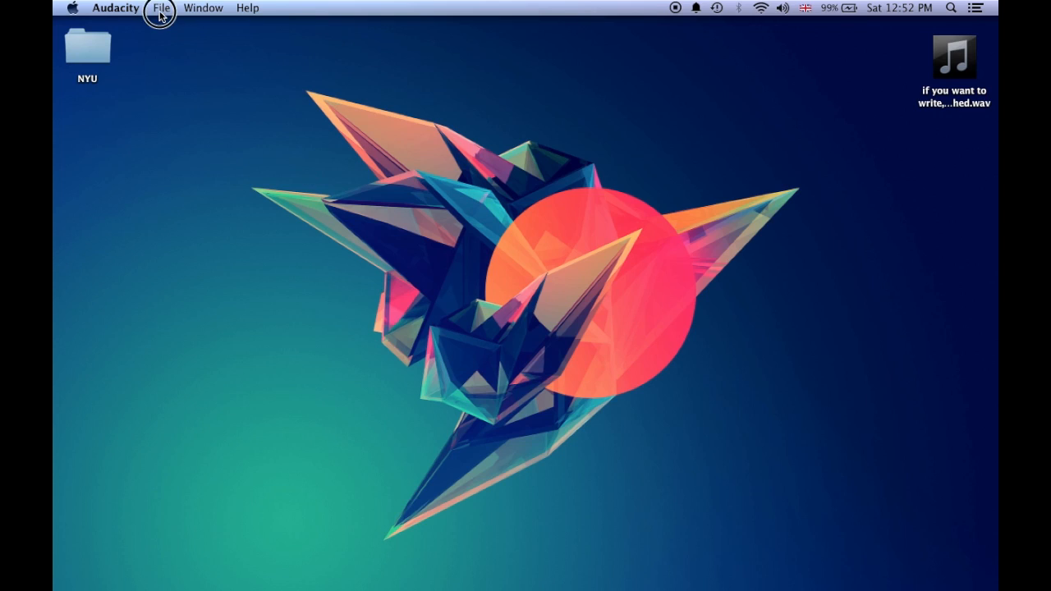
left_click(170, 25)
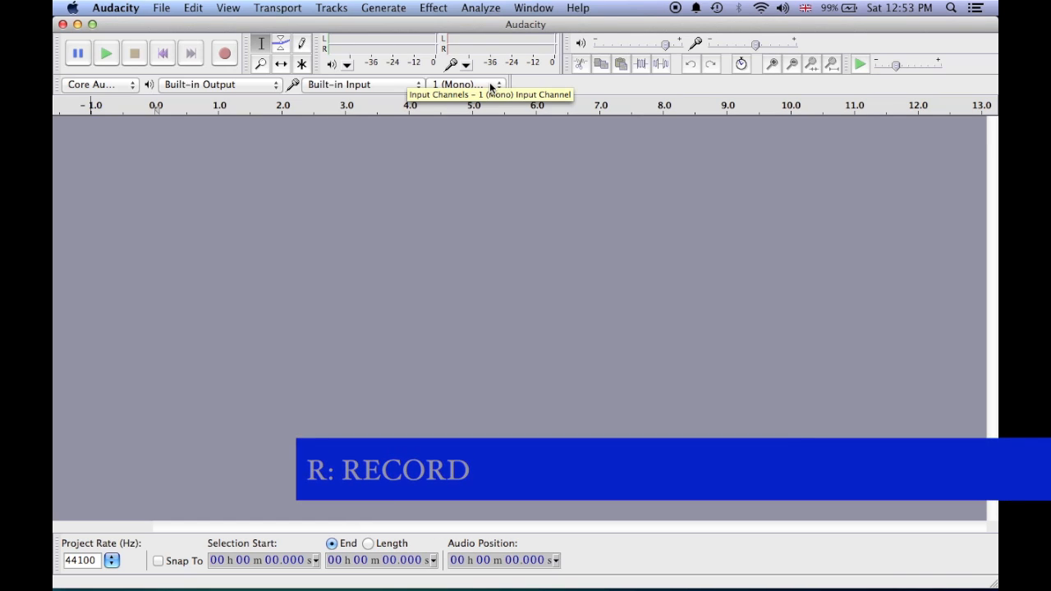
Record a mono clip about 3.2 s long from the built-in input.
key("r")
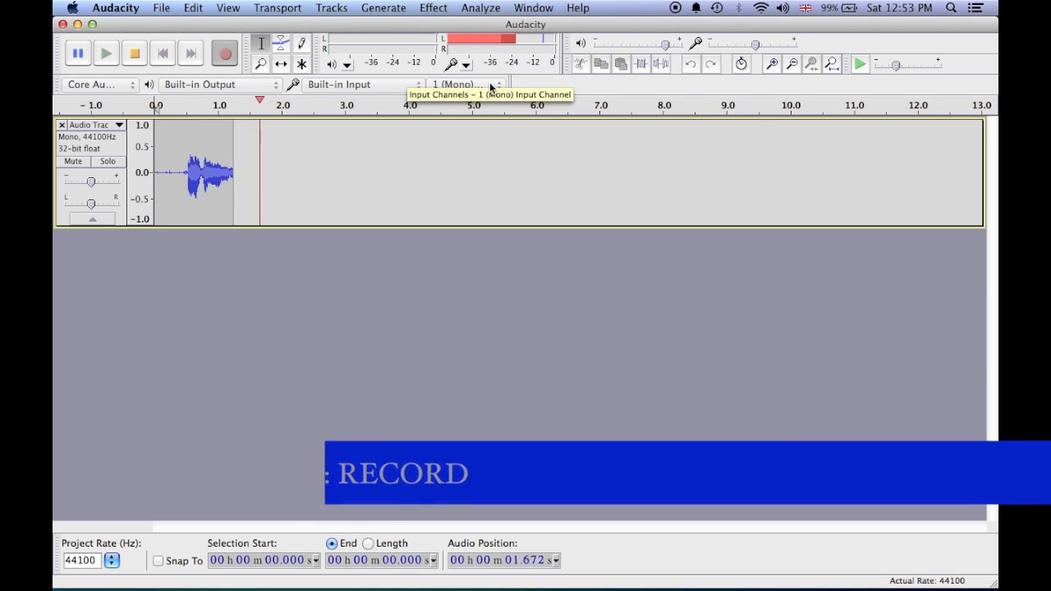
key("space")
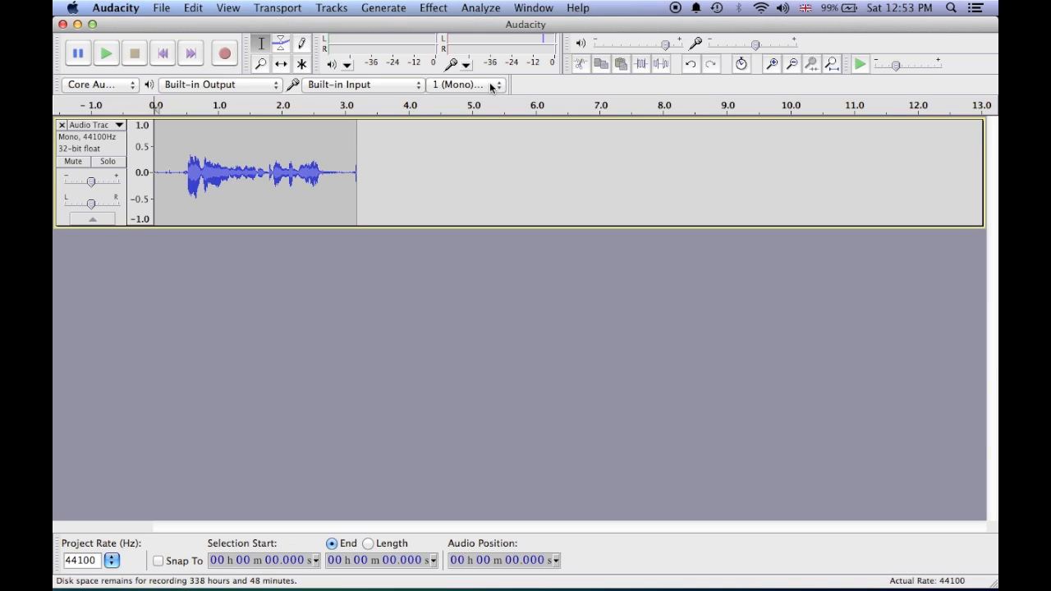
Record a short second take on a separate track and delete that track.
key("r")
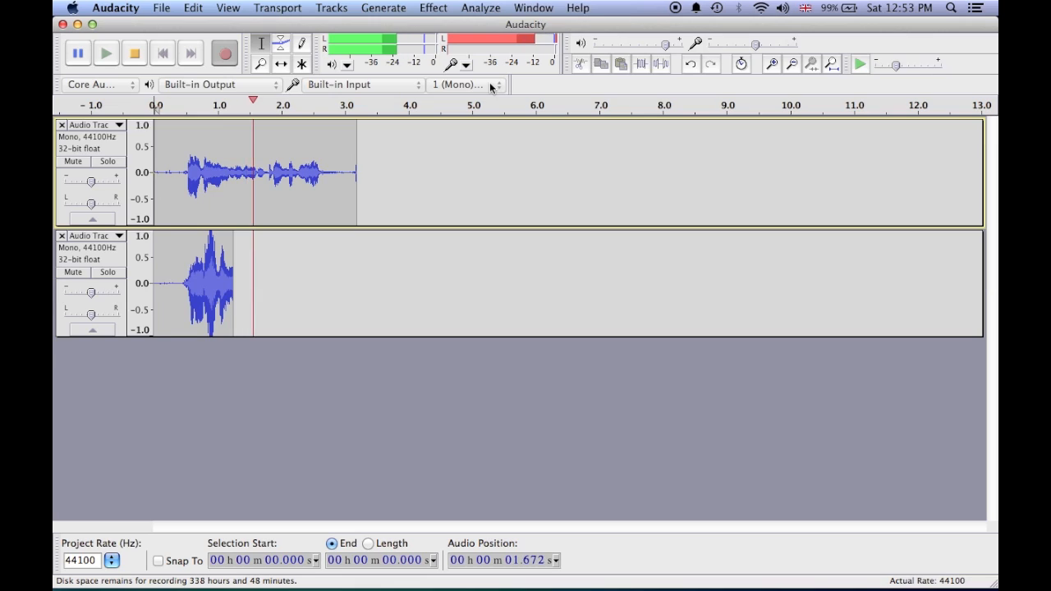
key("space")
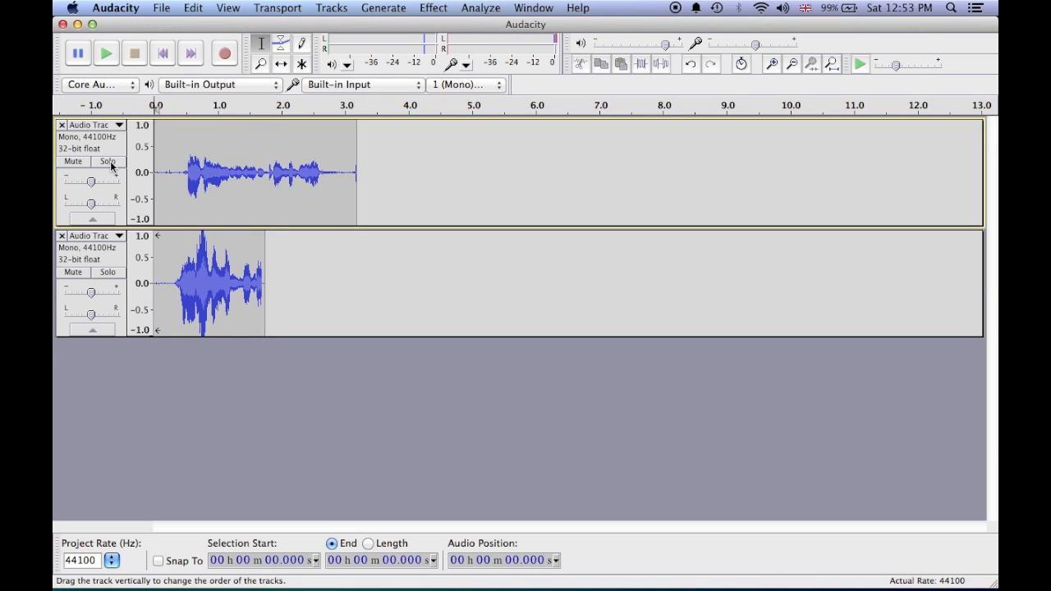
left_click(61, 237)
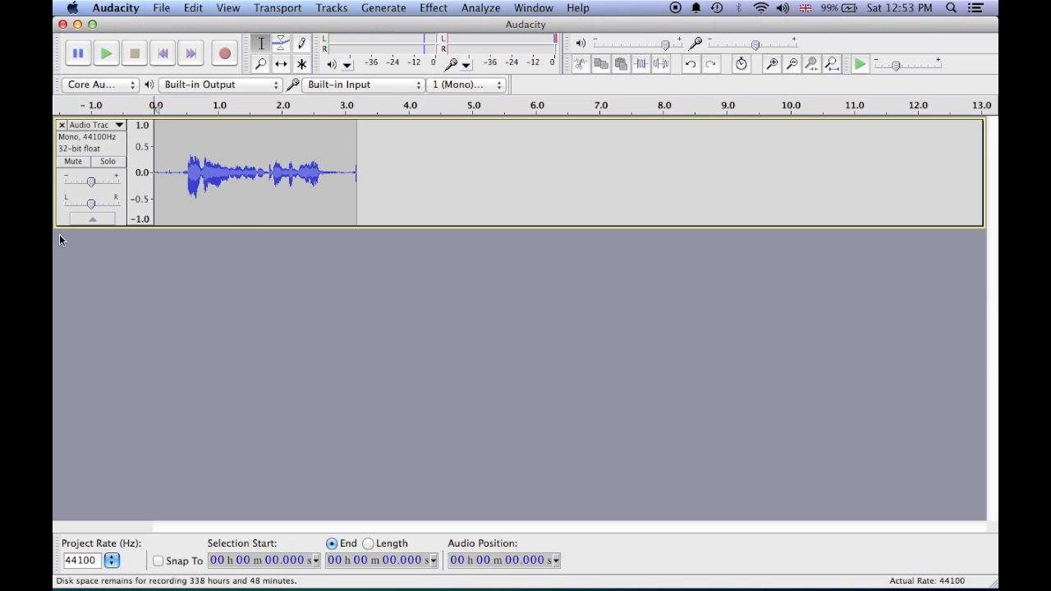
Continue recording on the existing track from its end, extending the audio to about 6.6 s.
left_click(359, 156)
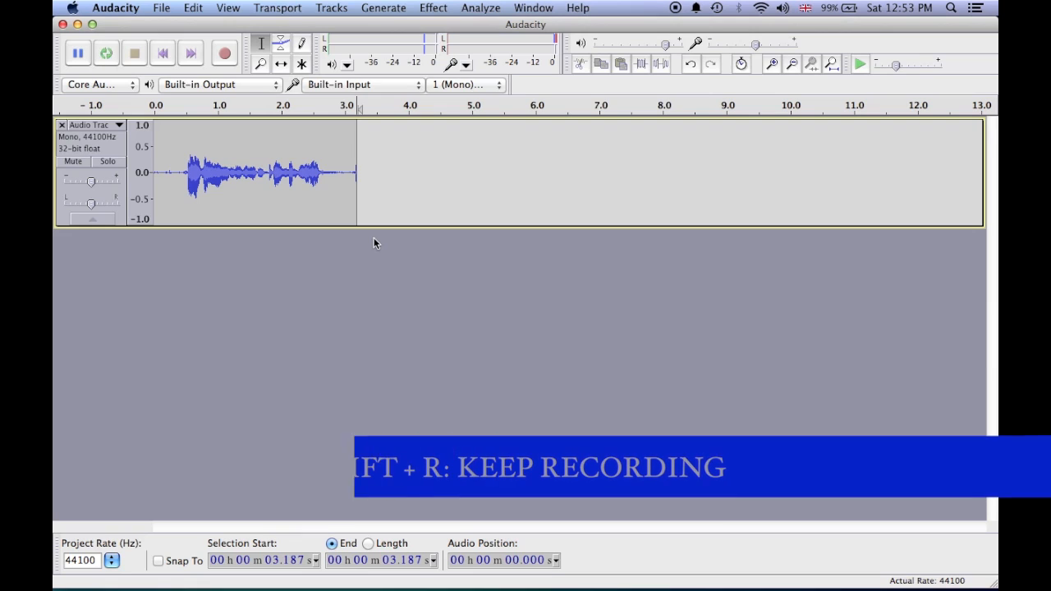
key("shift+r")
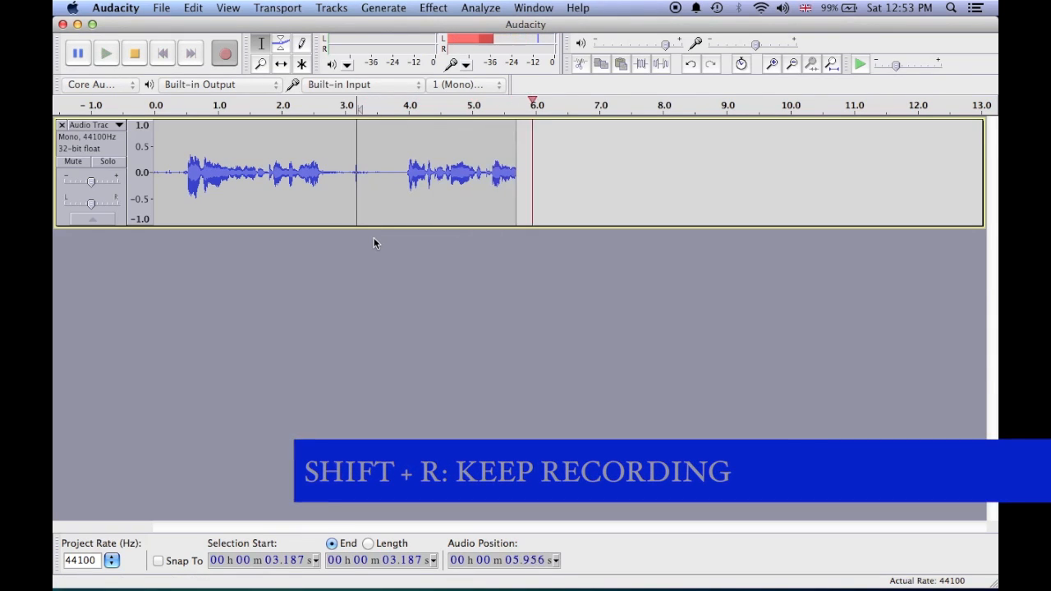
key("space")
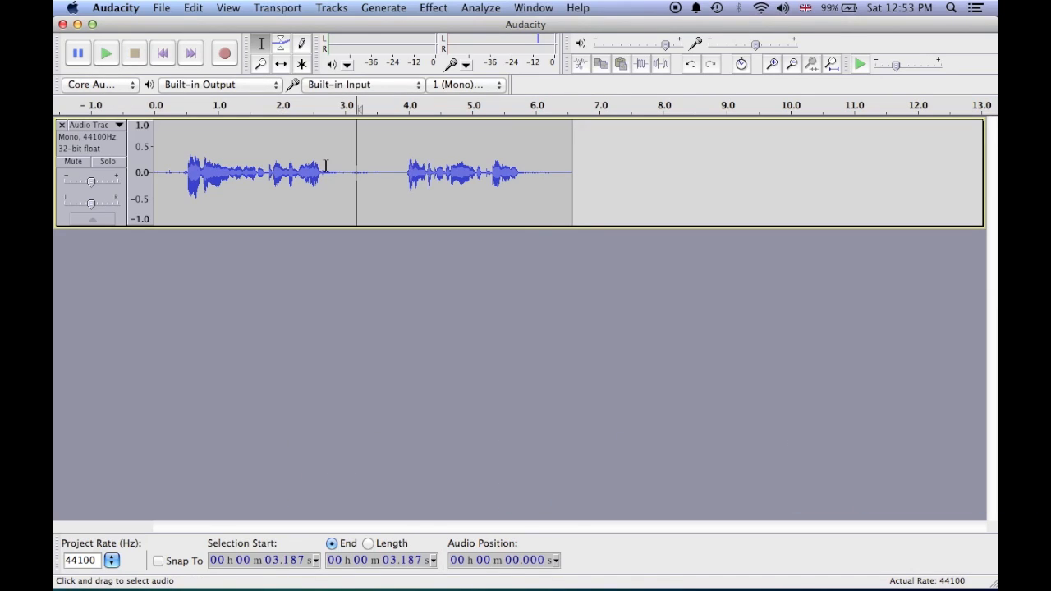
left_click(281, 64)
mouse_move(269, 151)
left_mouse_down()
mouse_move(383, 141)
mouse_move(223, 151)
mouse_move(322, 150)
mouse_move(267, 148)
left_mouse_up()
key("F1")
Place the cursor at the end of the recorded audio, about 6.58 s, and record a short clip on a new track.
left_click(591, 184)
left_click(576, 185)
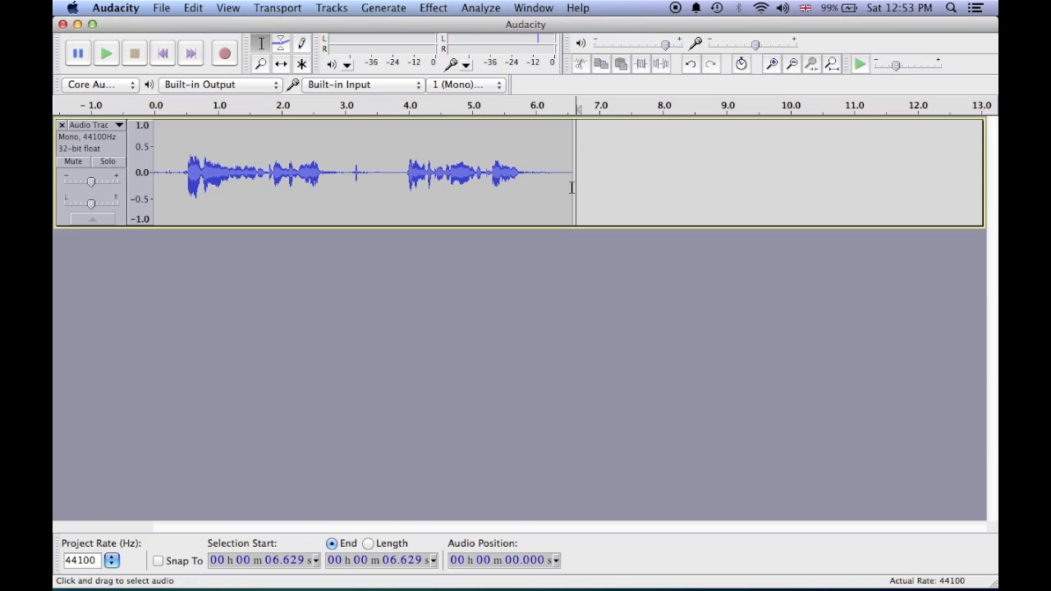
left_click(573, 187)
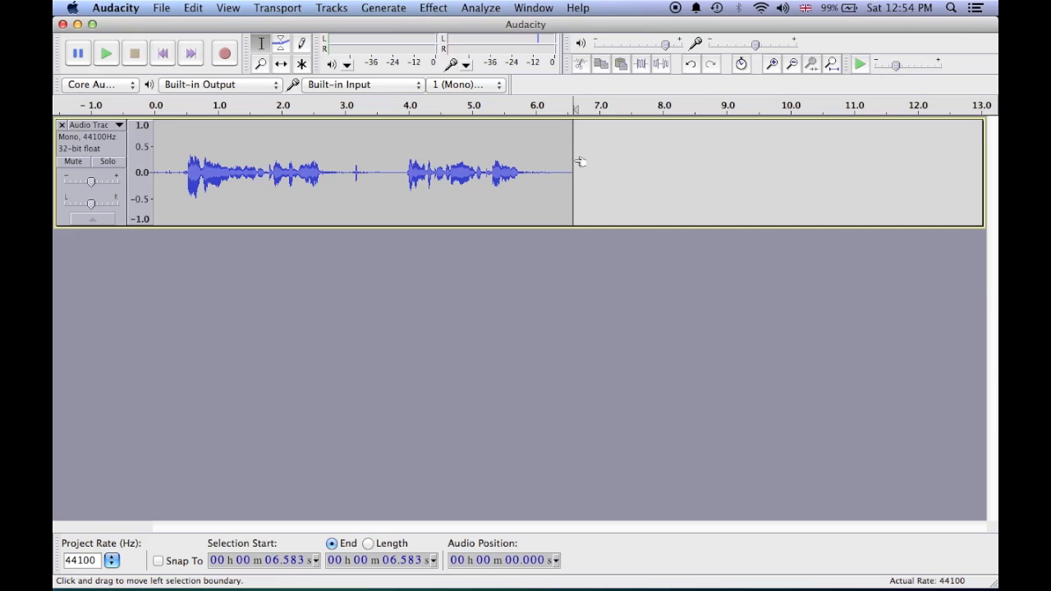
key("r")
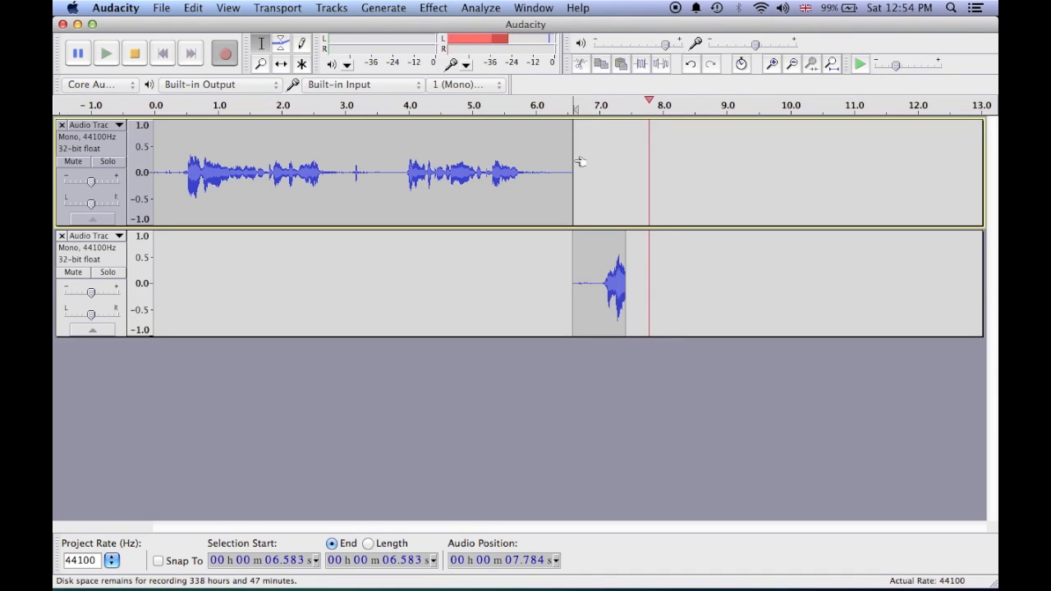
key("space")
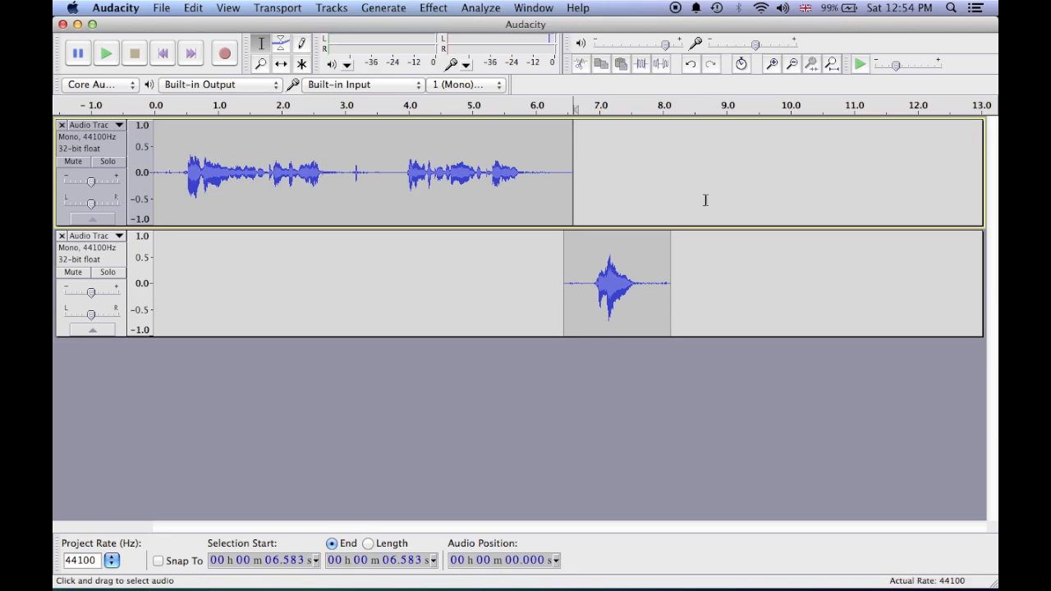
Time-shift the lower track's clip to start exactly where the upper track's audio ends.
left_click(281, 64)
mouse_move(600, 267)
left_mouse_down()
mouse_move(622, 271)
mouse_move(605, 278)
left_mouse_up()
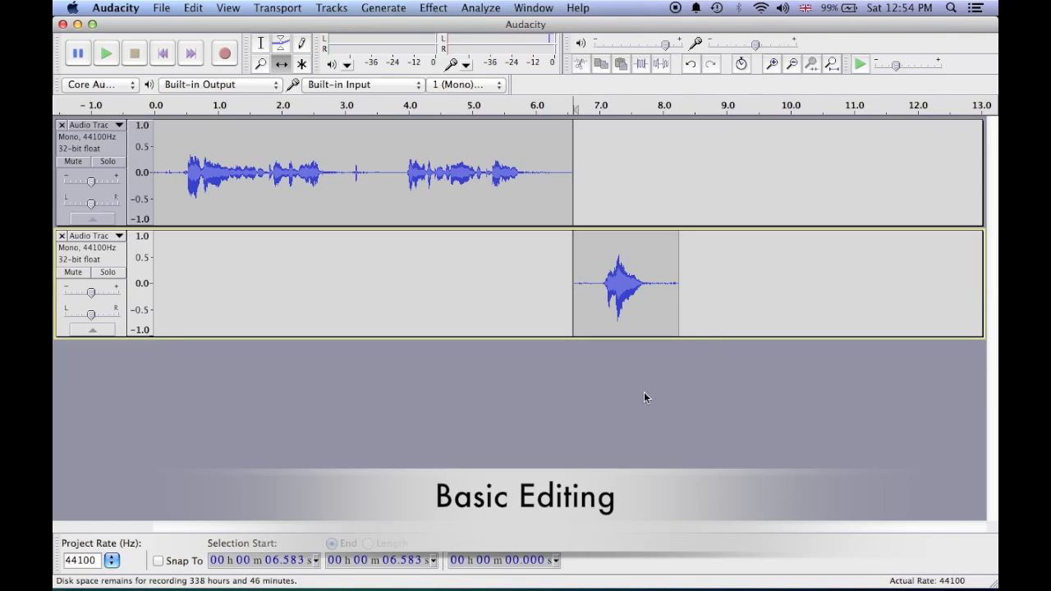
Select the quiet stretch between the two phrases in the upper track, about 2.82 to 3.96 s, and play it.
left_click(261, 41)
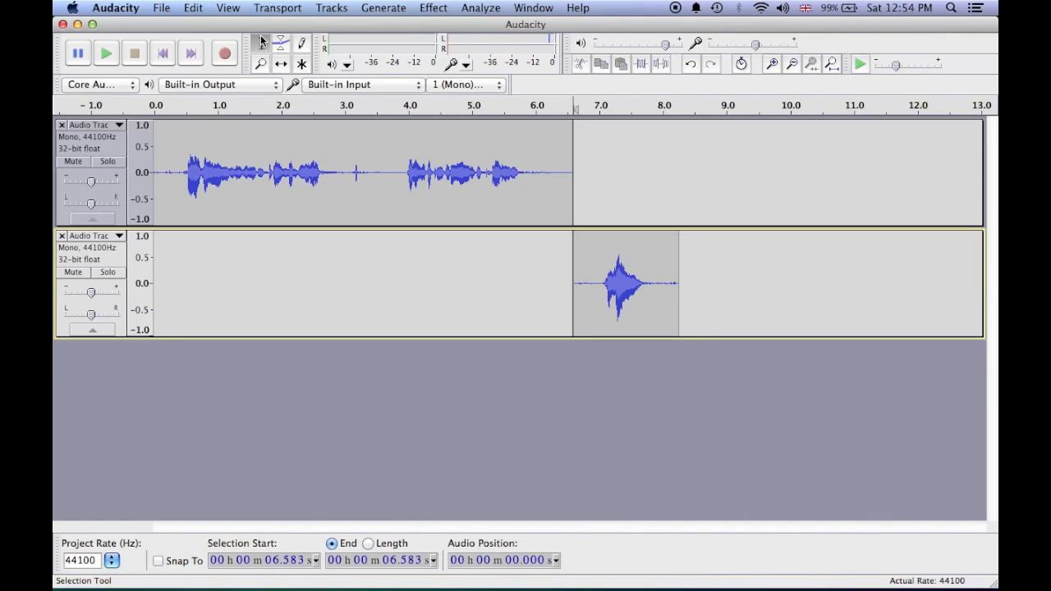
left_click(334, 174)
left_click_drag(345, 173, 406, 173)
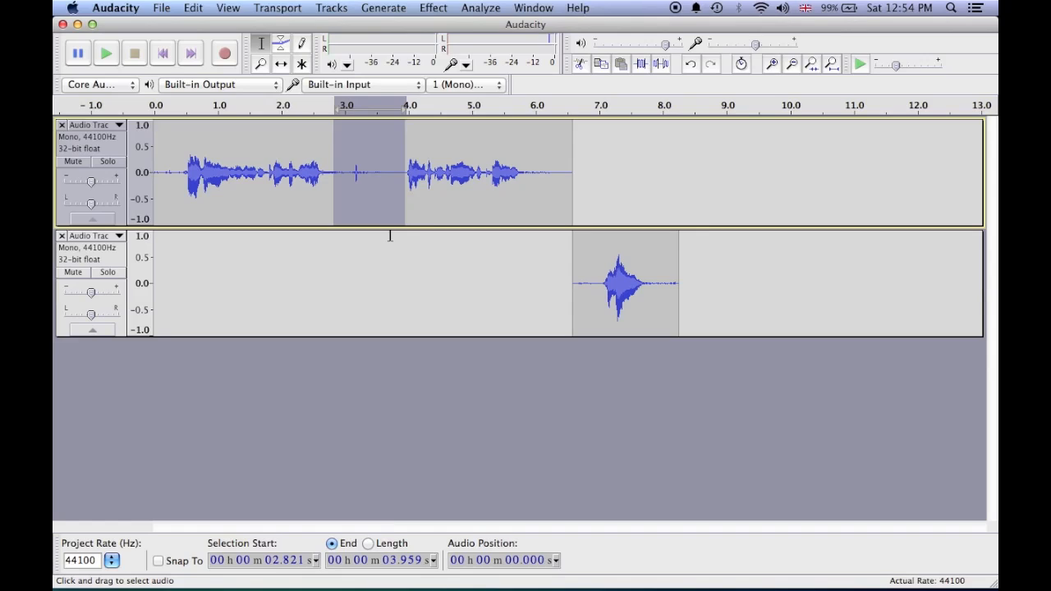
key("space")
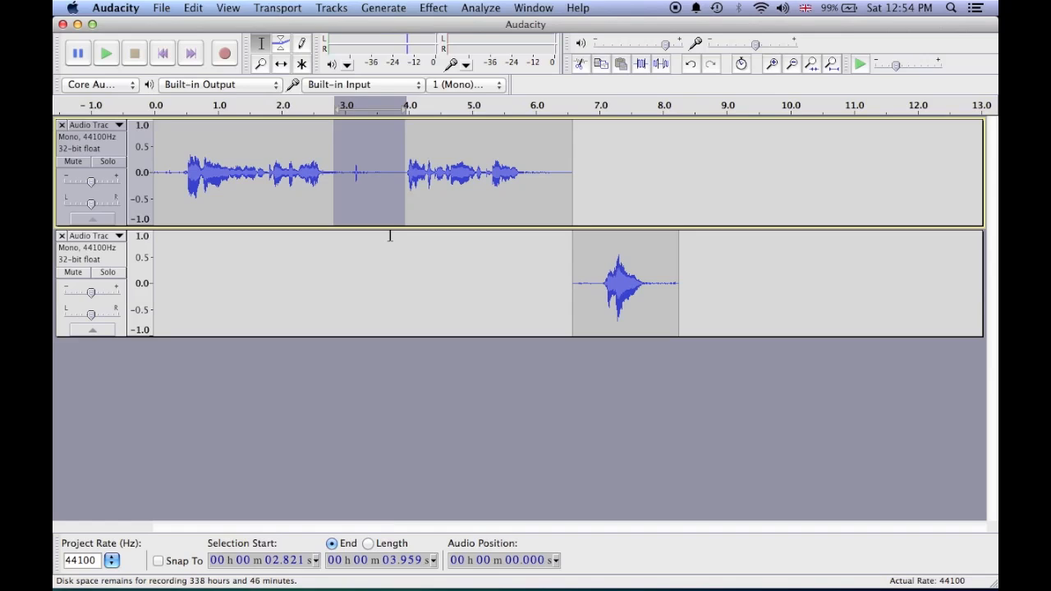
Delete the selected stretch from the upper track and undo the deletion.
key("Delete")
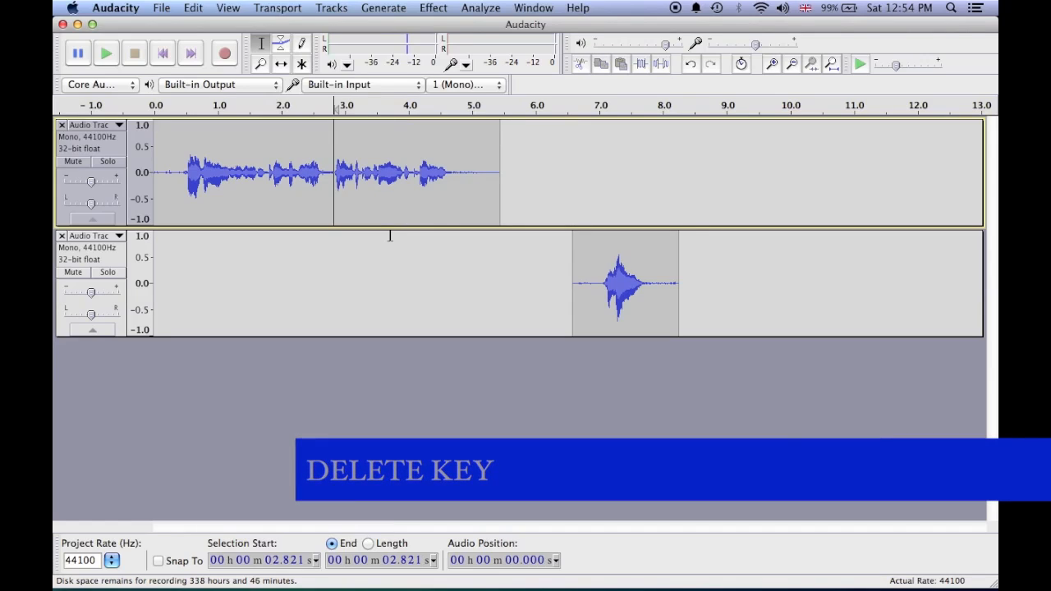
left_click(195, 9)
left_click(211, 25)
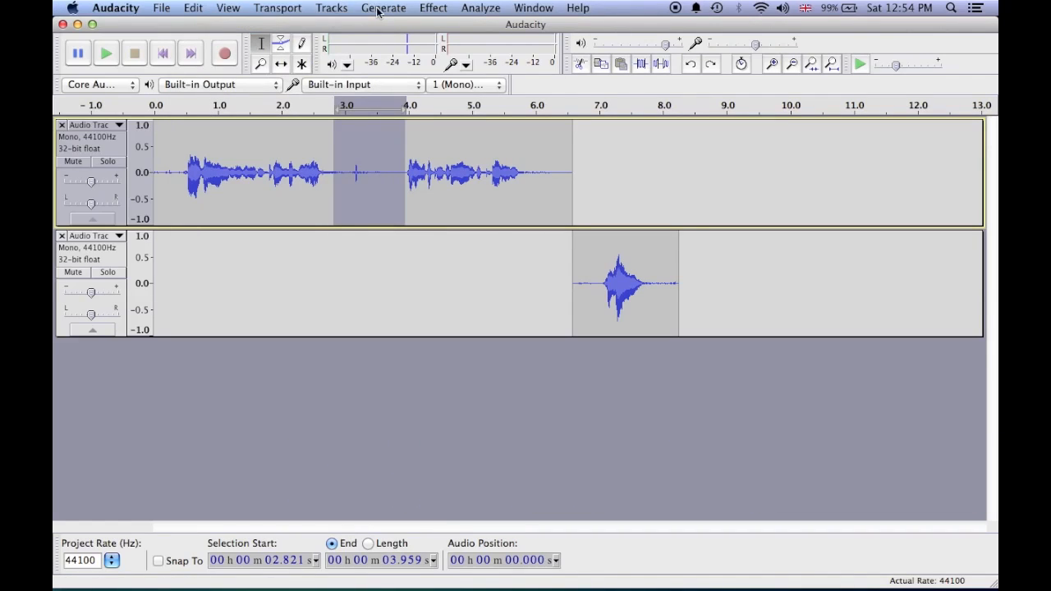
Replace the selected stretch of the upper track with generated silence, keeping the duration equal to the selection.
left_click(379, 9)
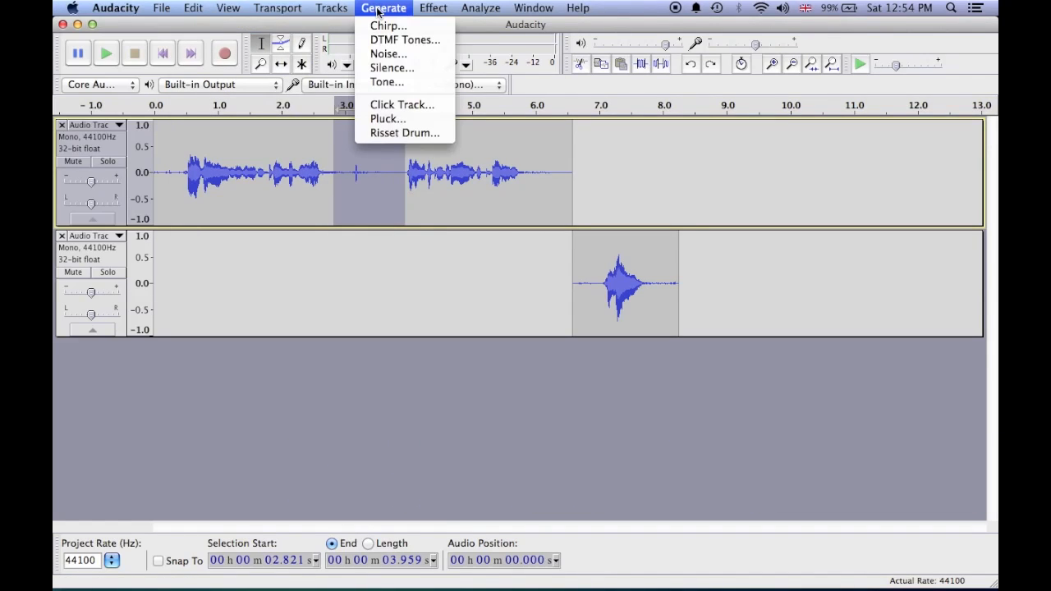
left_click(389, 72)
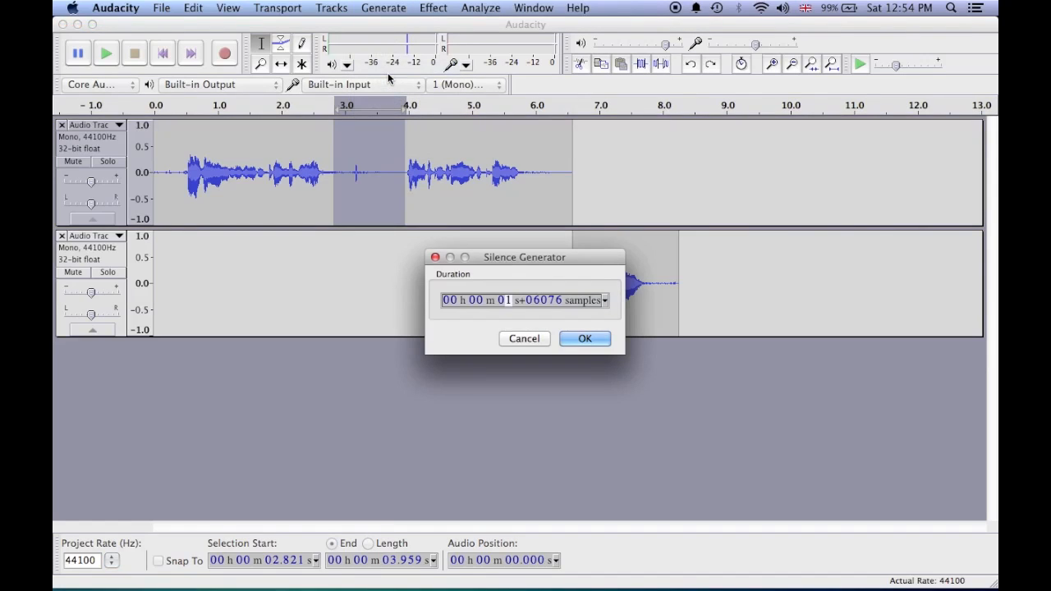
left_click(606, 301)
left_click(590, 277)
left_click(598, 339)
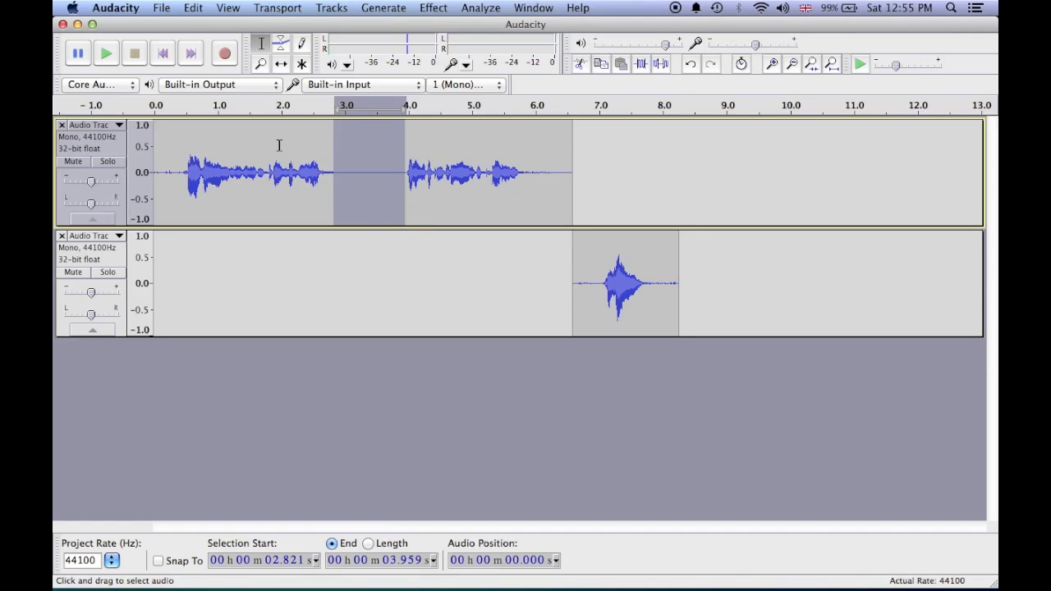
Split the upper track's clip in the middle of the silent stretch, at about 3.29 s.
left_click(455, 166)
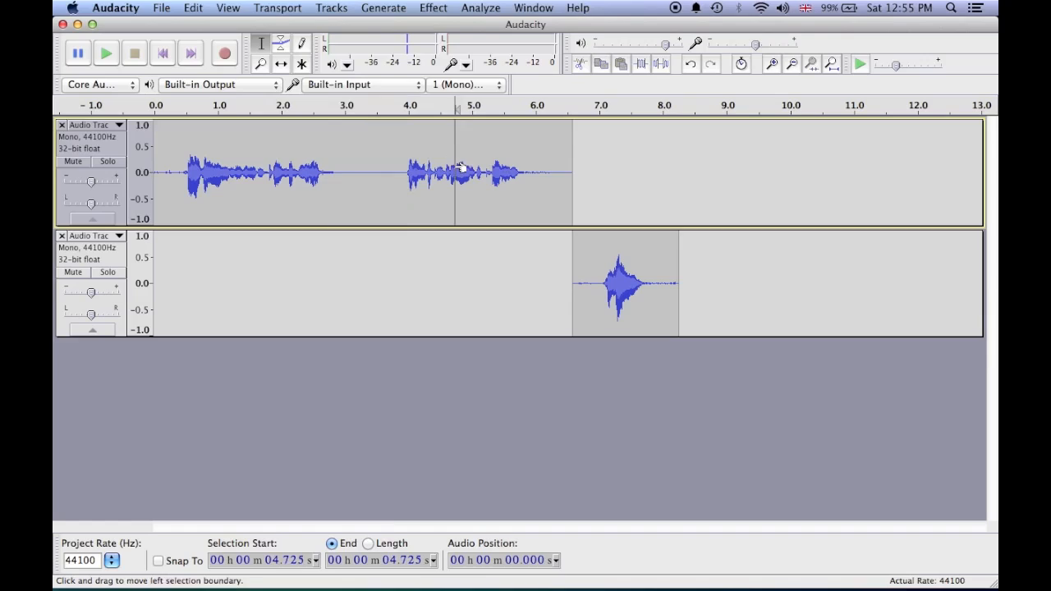
left_click(363, 170)
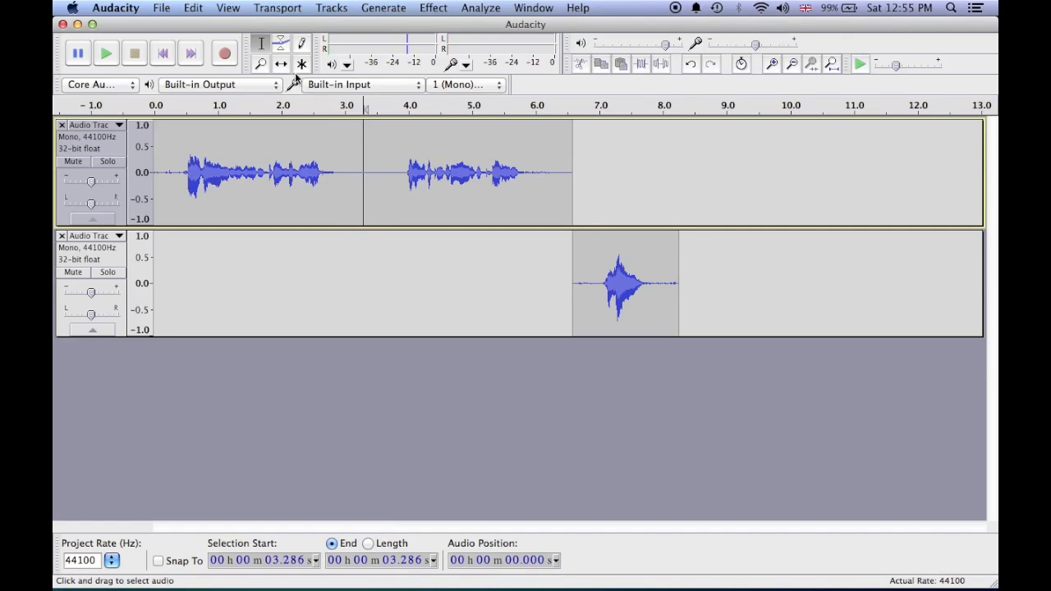
left_click(190, 9)
mouse_move(354, 78)
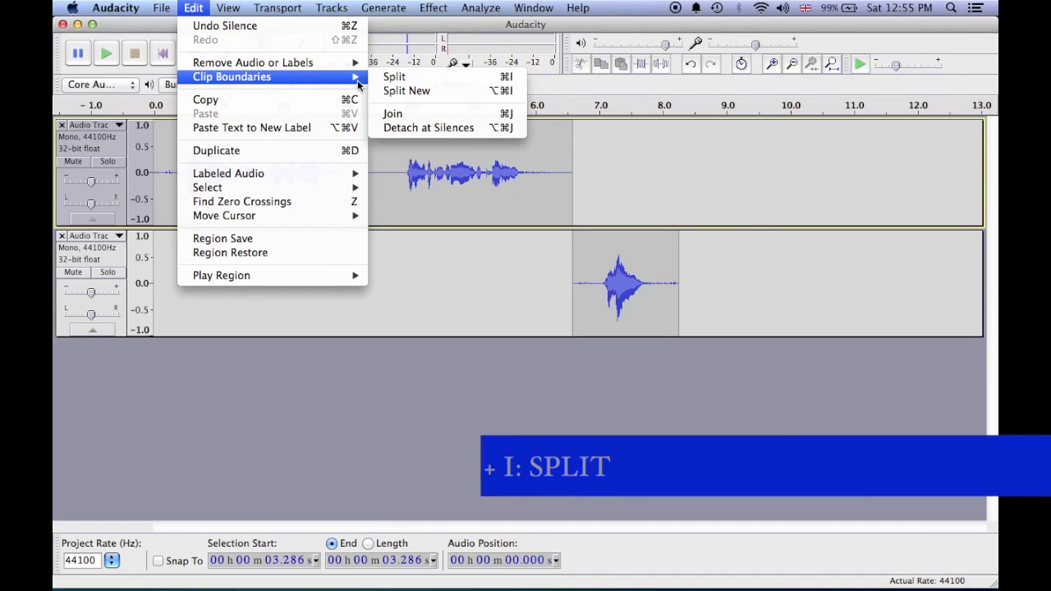
left_click(404, 77)
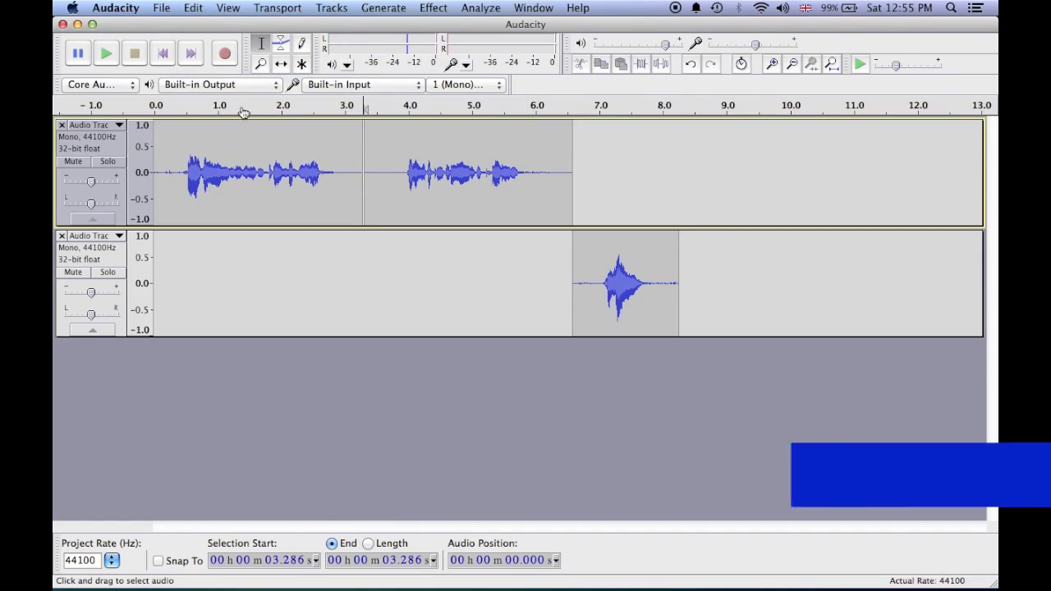
Time-shift the upper track's second clip later so it starts at about 4.3 s, leaving a gap after the first clip.
left_click(281, 63)
left_click_drag(427, 196, 551, 175)
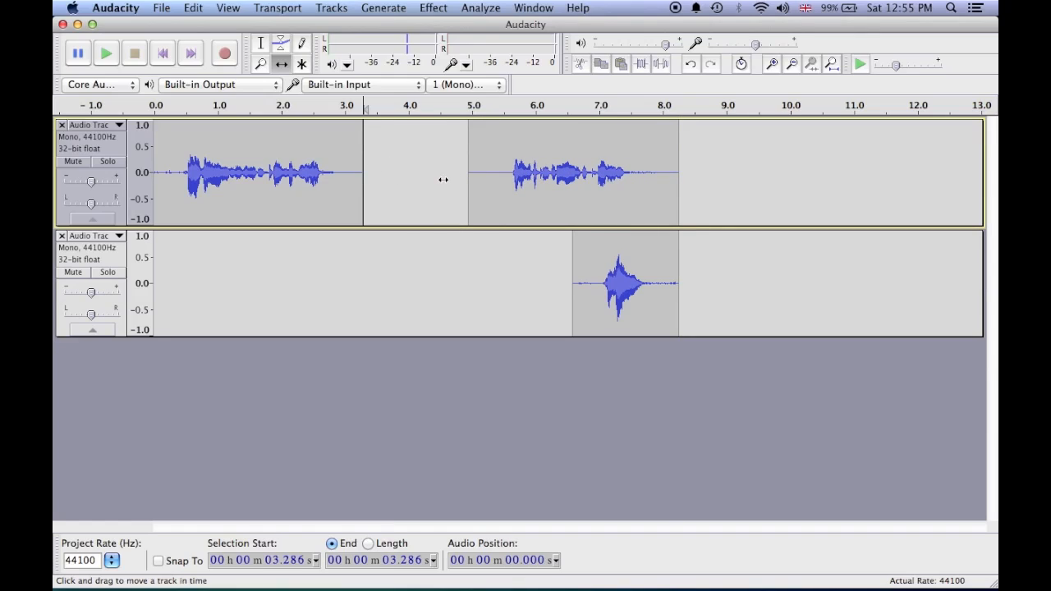
left_click_drag(520, 171, 476, 168)
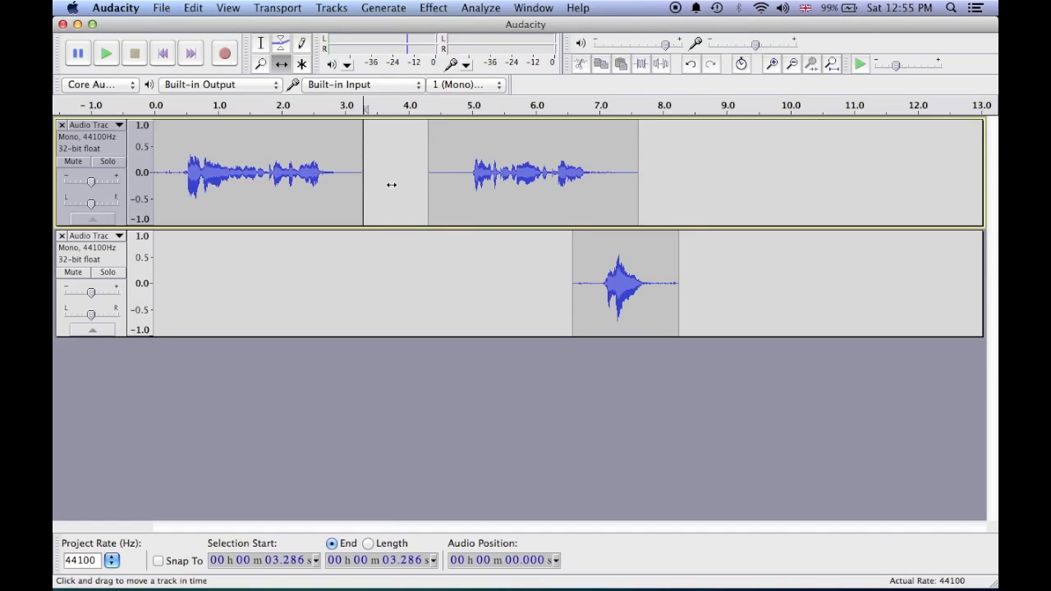
Join the two upper-track clips over a selection from about 2.93 to 4.61 s and delete that selected silence.
left_click(260, 42)
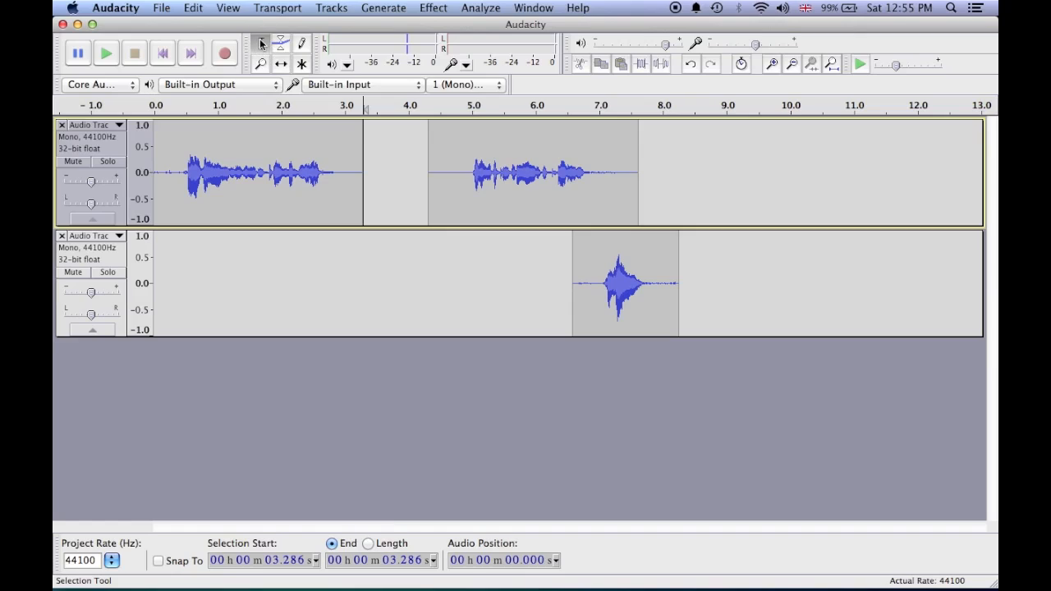
left_click_drag(342, 141, 447, 156)
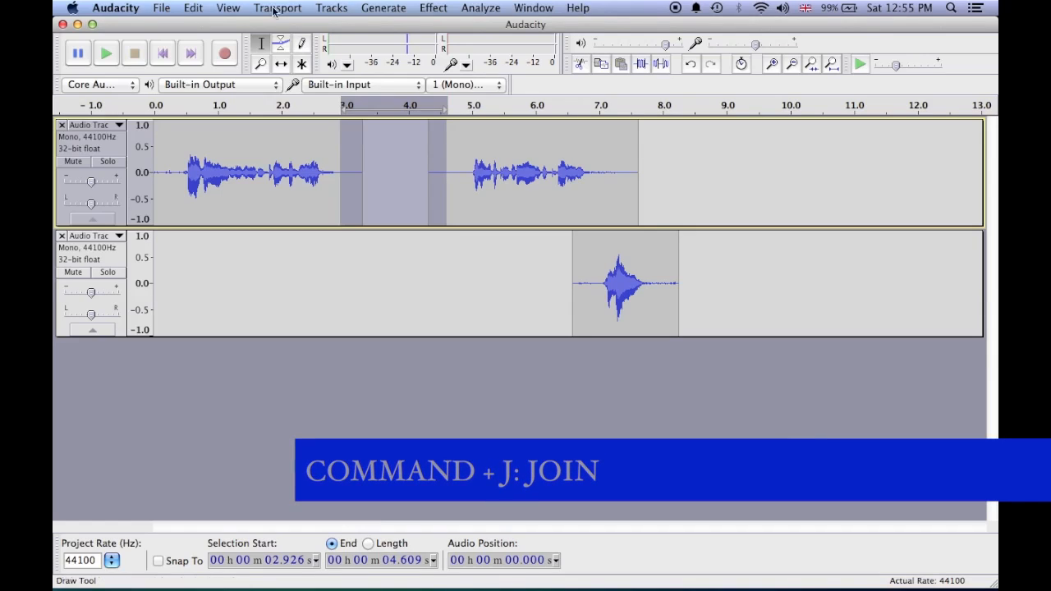
left_click(193, 7)
mouse_move(230, 77)
left_click(428, 114)
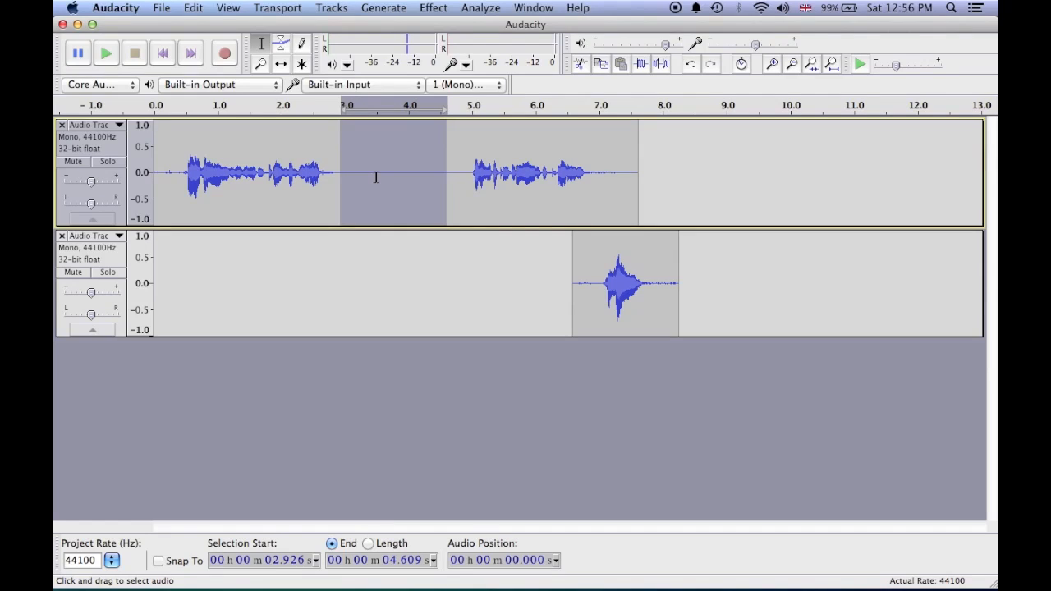
key("Delete")
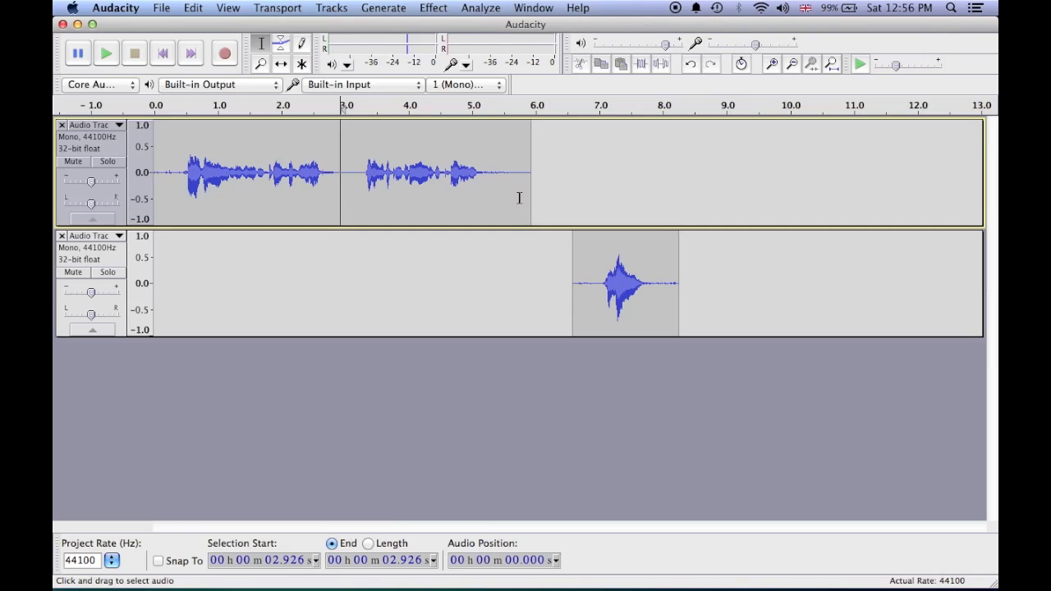
Copy the upper track's audio from about 3.26 to 4.63 s and paste it into the lower track at about 10.37 s.
left_click_drag(362, 164, 449, 164)
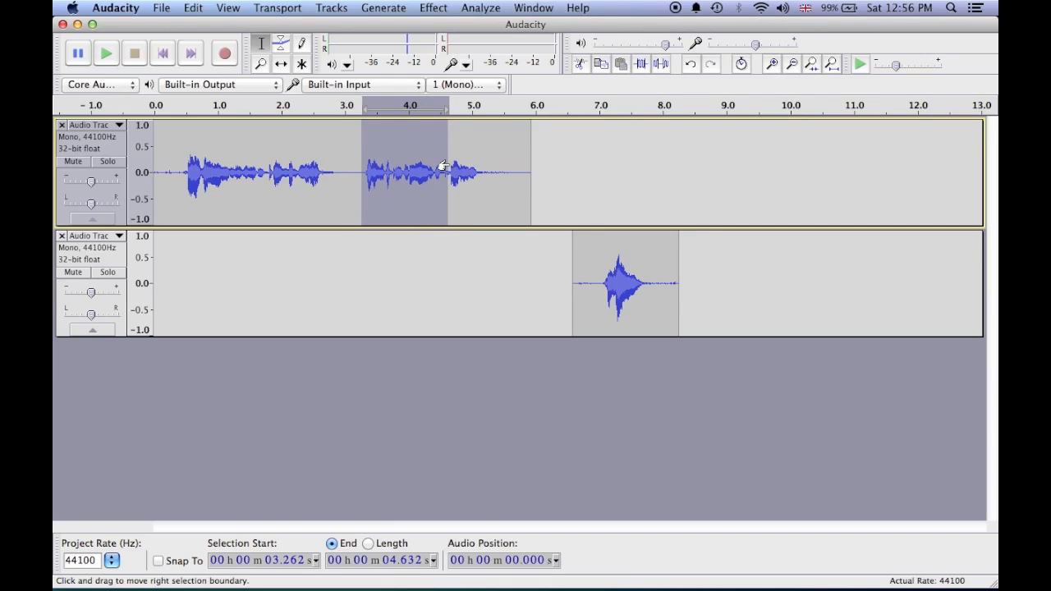
key("super+c")
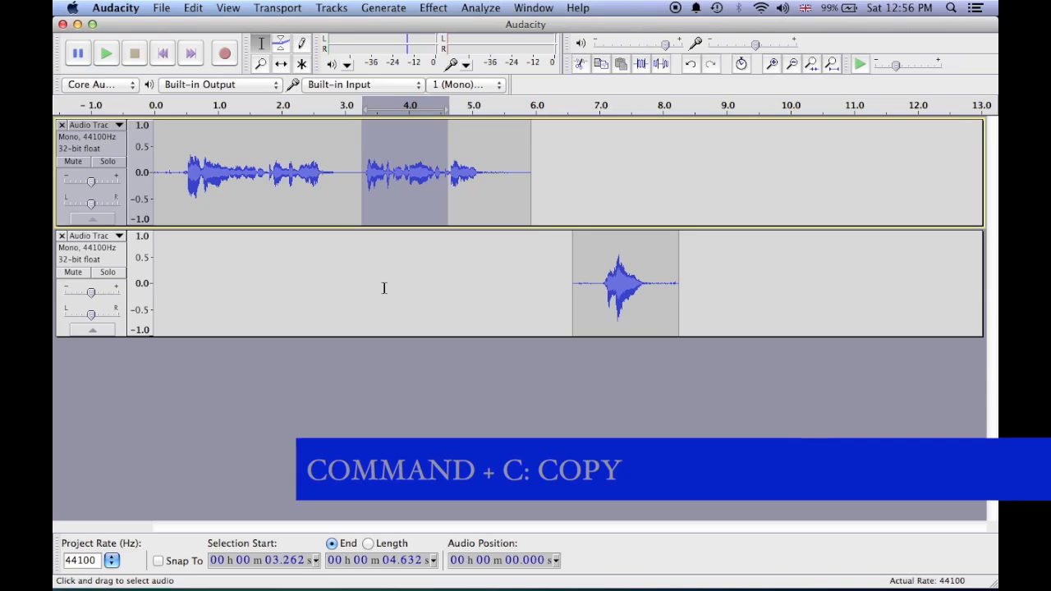
left_click(815, 301)
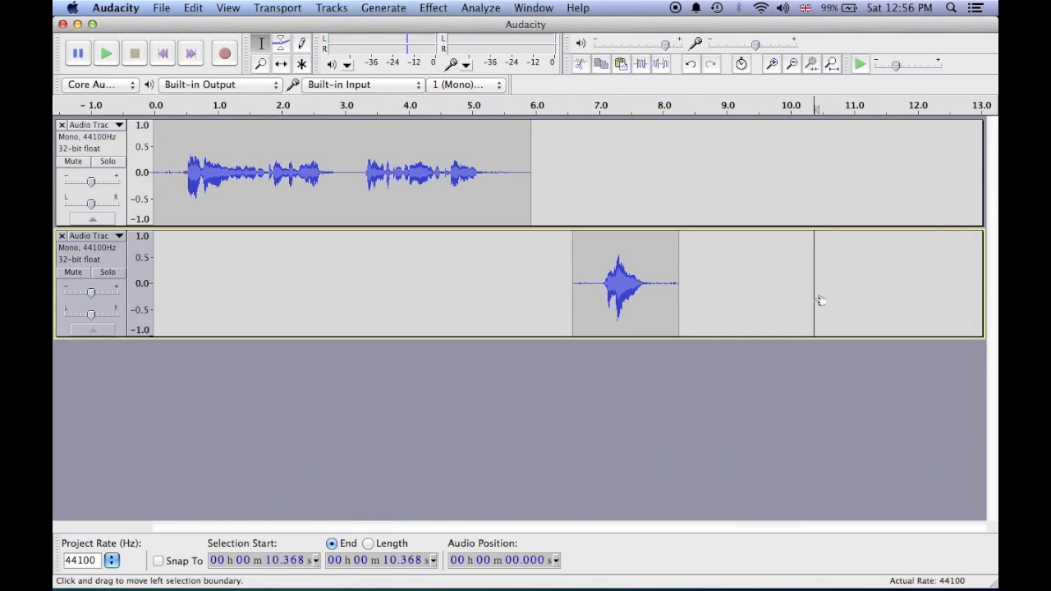
key("super+v")
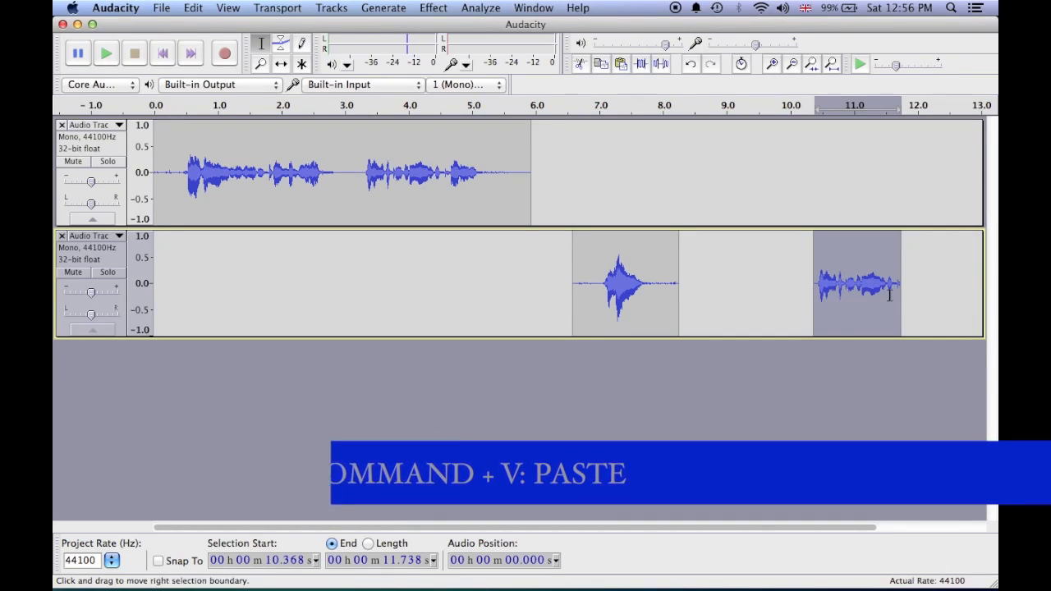
Select part of the pasted clip, about 10.86 to 11.42 s, and undo the paste in the lower track.
left_click_drag(846, 284, 880, 284)
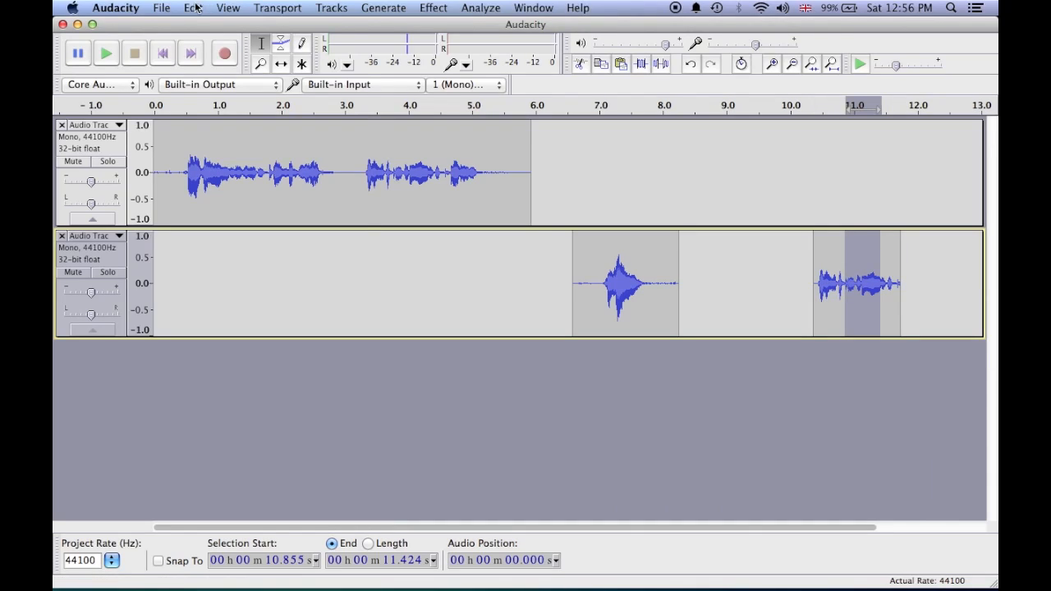
left_click(197, 8)
left_click(220, 29)
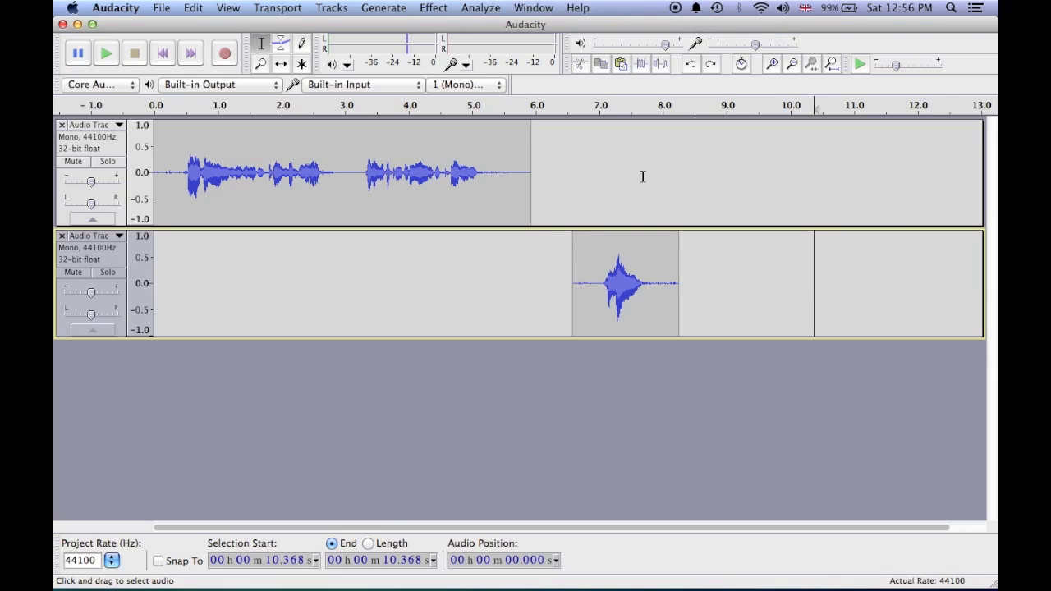
Use the Envelope tool to lower the volume of the lower track's clip around its loudest part.
left_click_drag(610, 283, 658, 279)
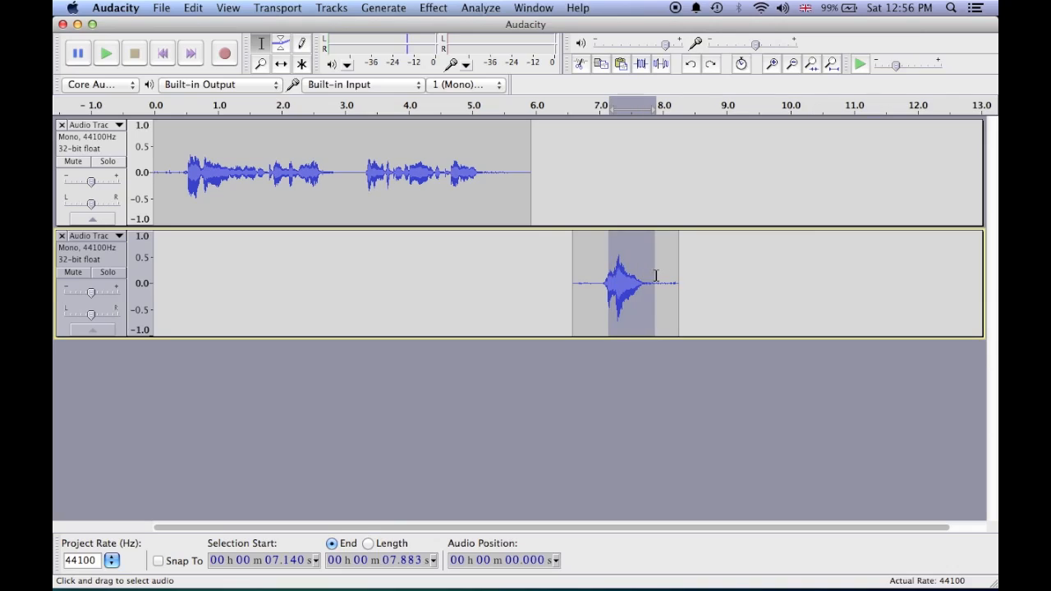
left_click(719, 280)
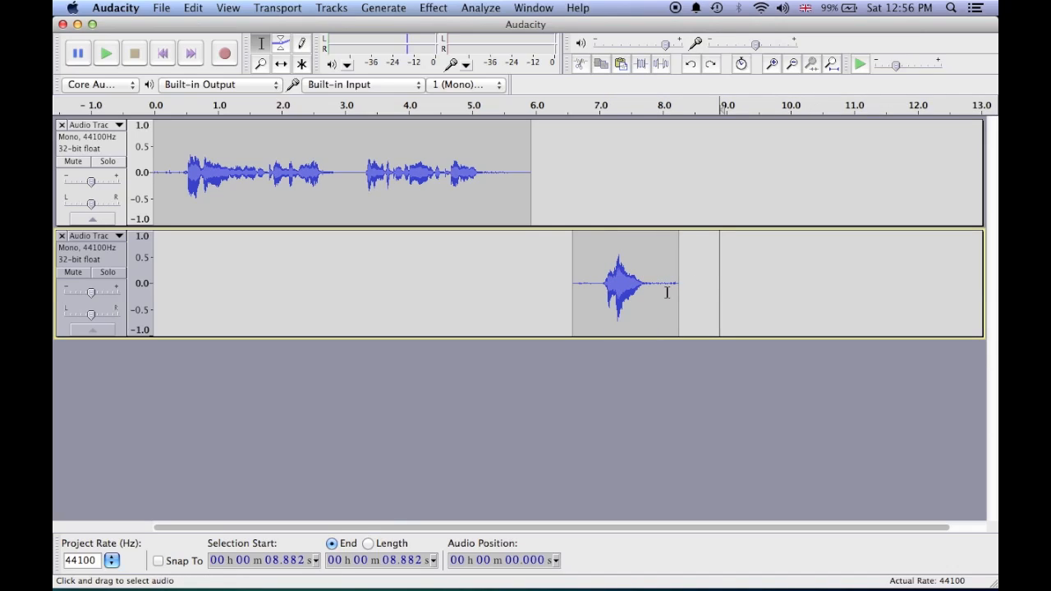
left_click(281, 46)
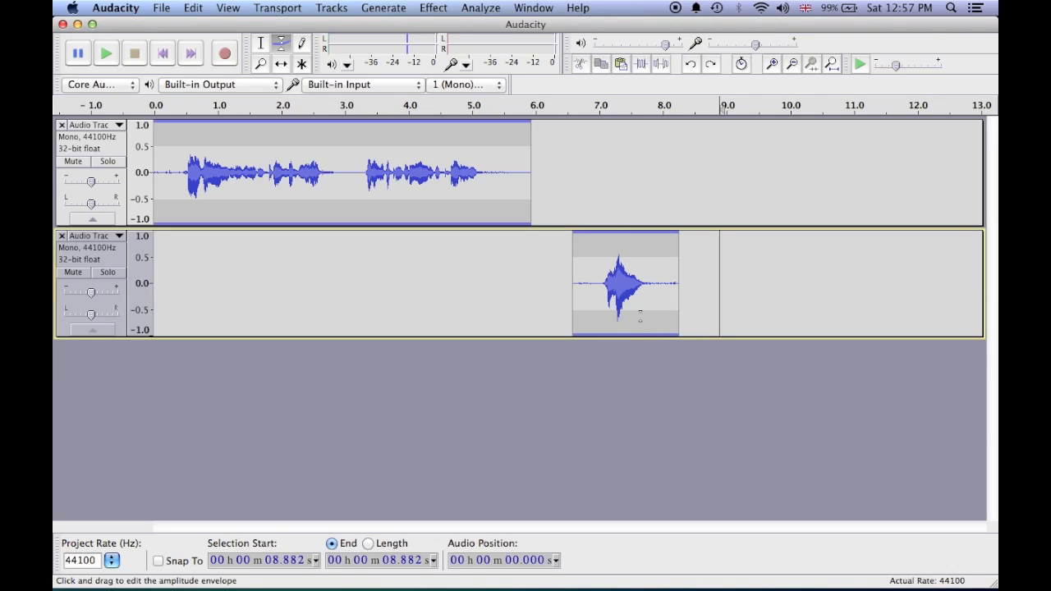
left_click_drag(613, 233, 646, 237)
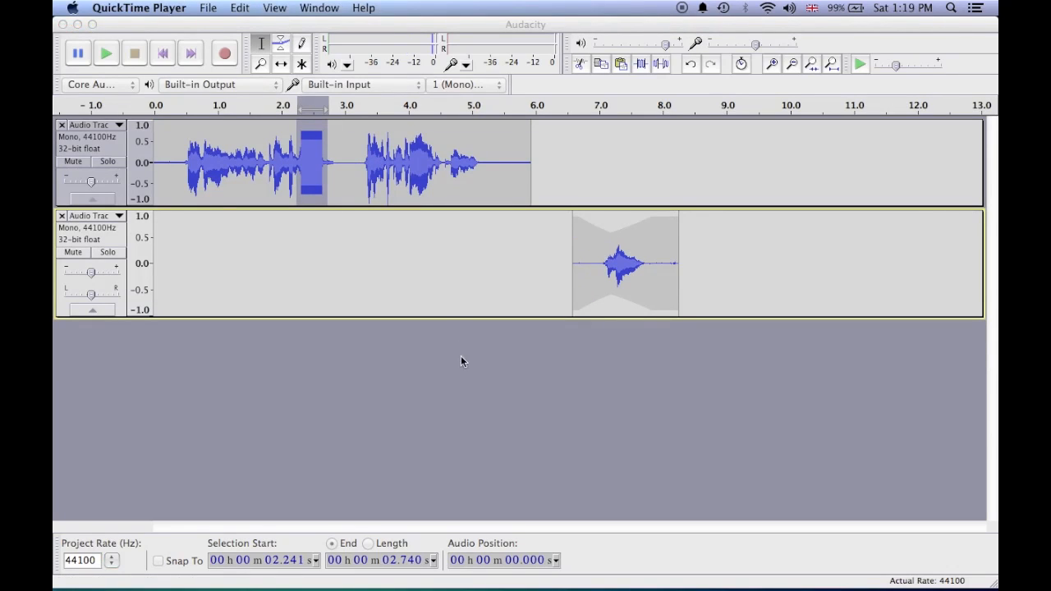
Open the undo history and revert the project to the last Adjusted envelope entry before the 9.8 dB Amplify effect.
left_click(461, 384)
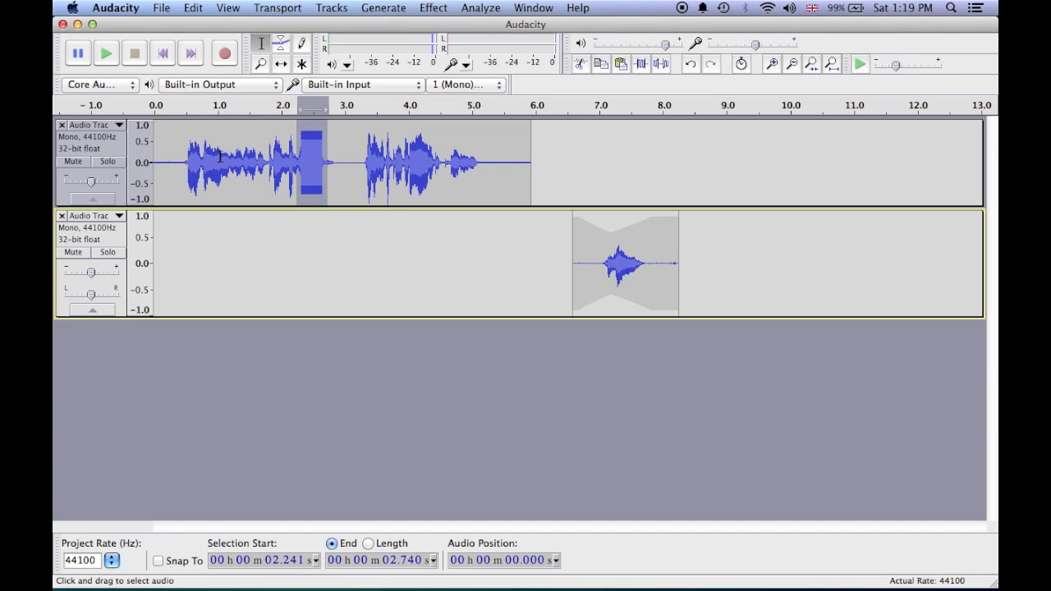
left_click(230, 7)
mouse_move(199, 6)
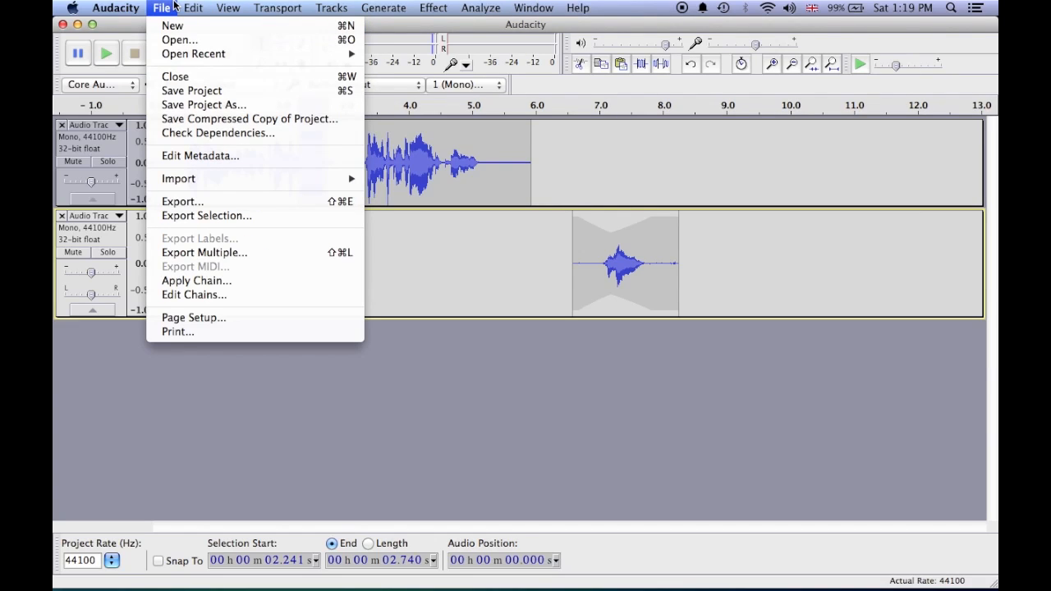
mouse_move(235, 6)
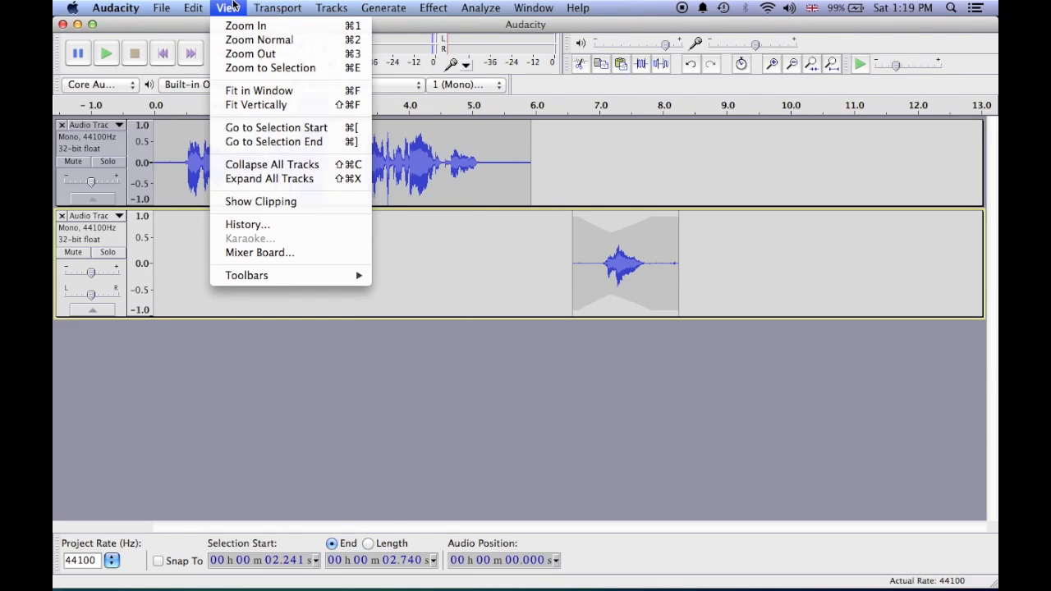
left_click(259, 225)
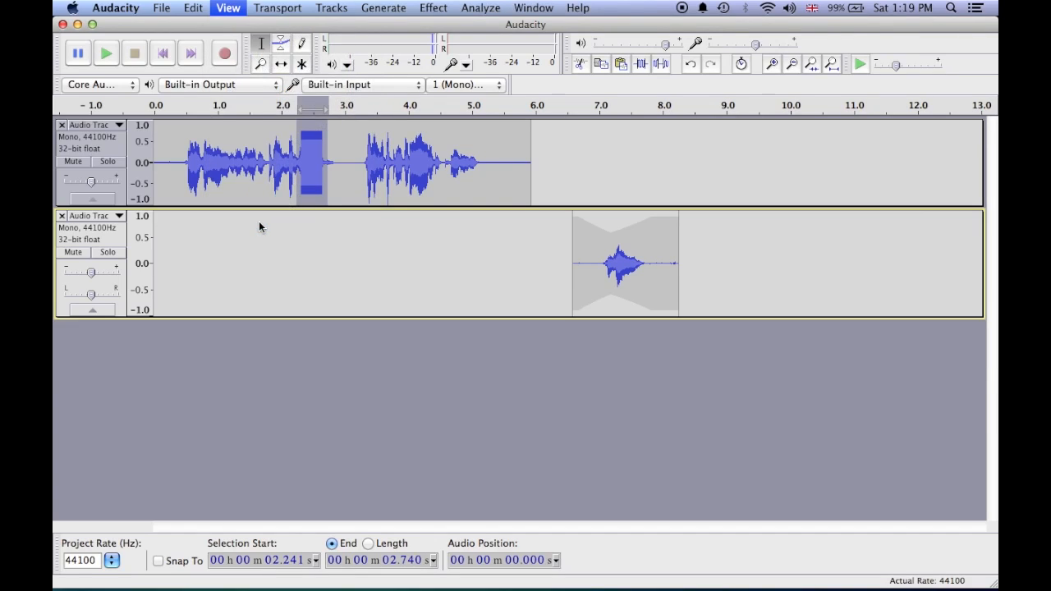
scroll(177, 89, "up", 5)
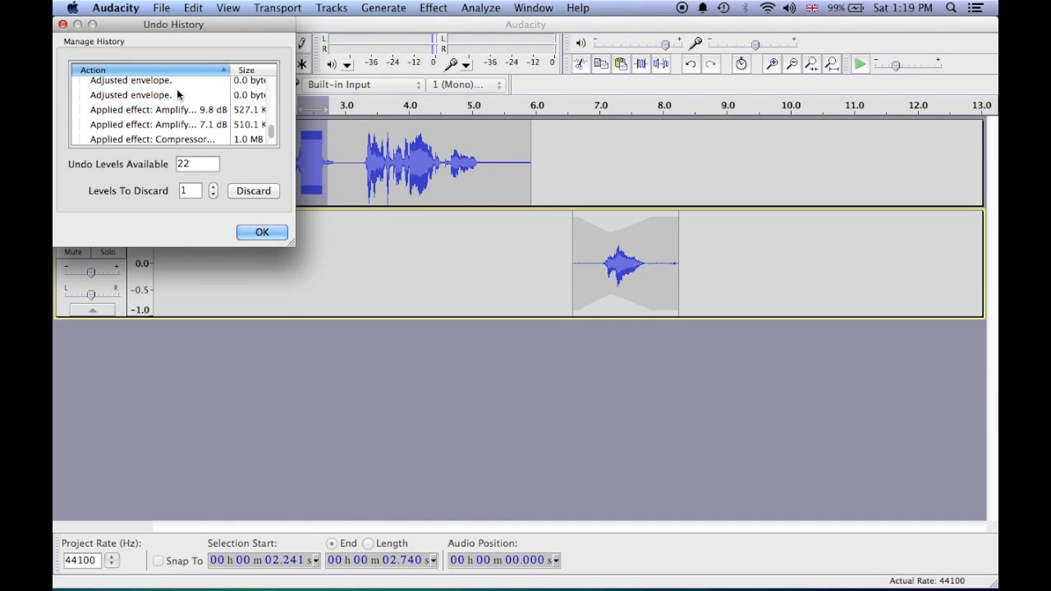
scroll(176, 89, "down", 3)
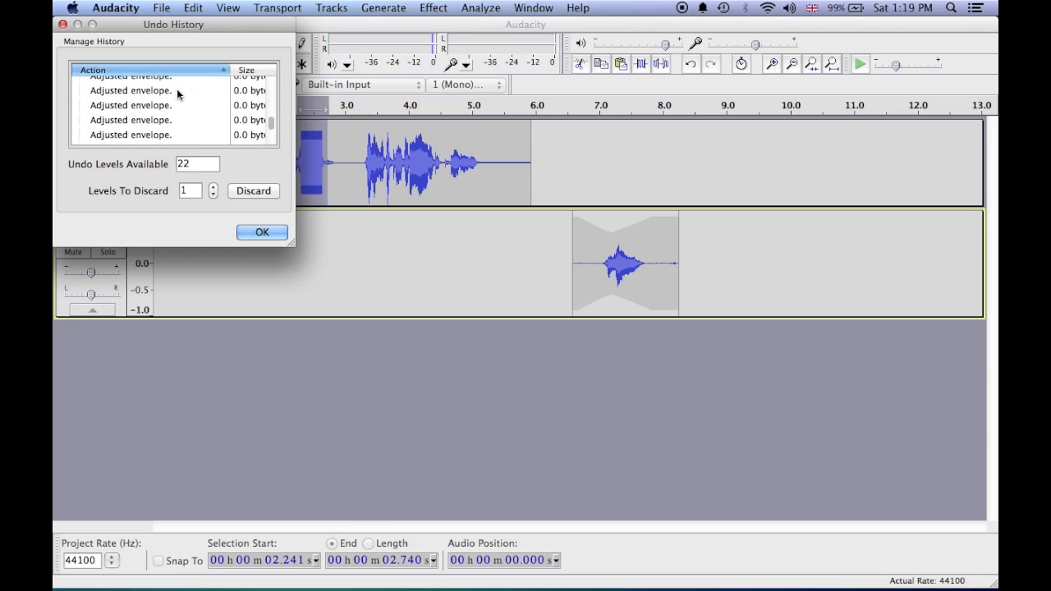
left_click(166, 123)
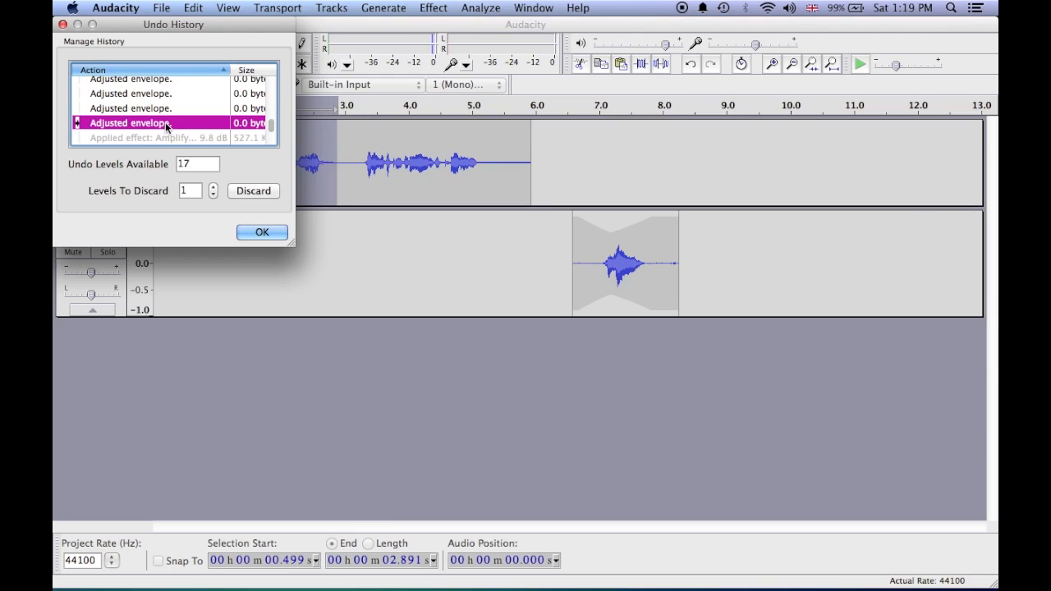
Close the undo history and apply a Fade In to the upper track's audio from 0 to about 2.91 s.
left_click(262, 234)
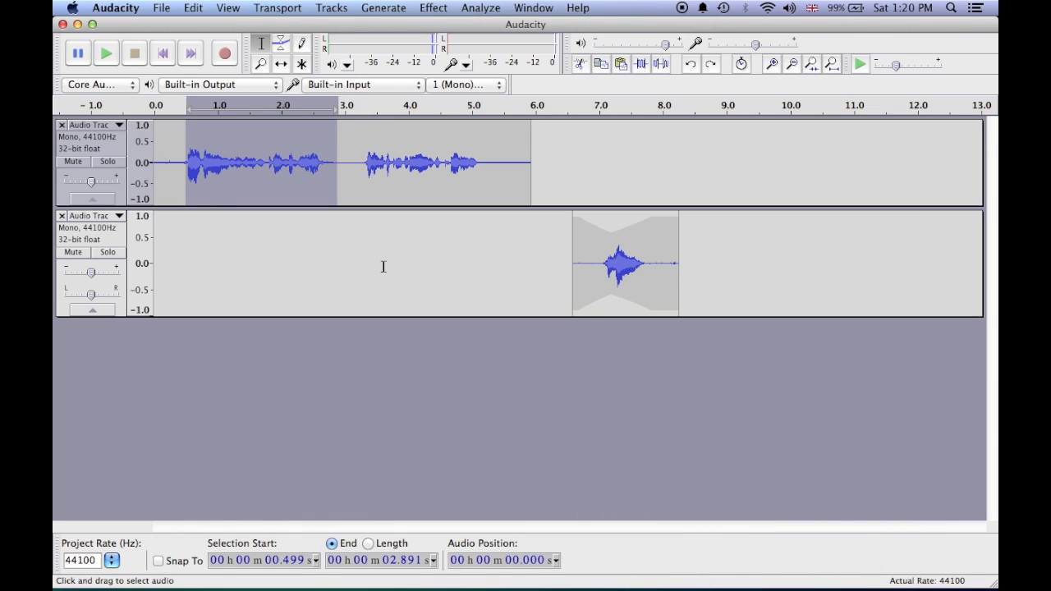
left_click(346, 160)
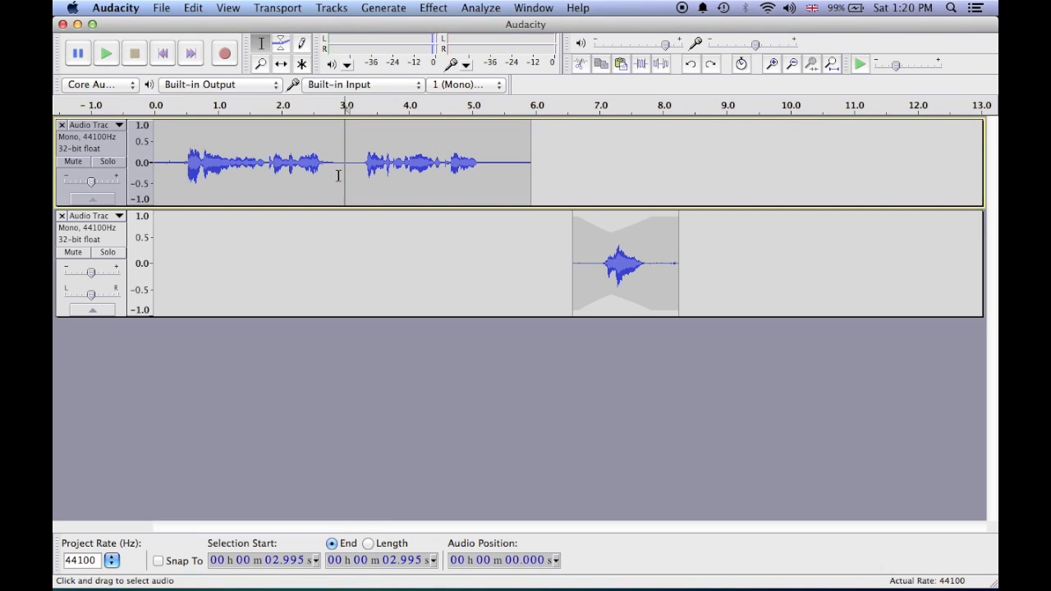
left_click_drag(339, 164, 151, 164)
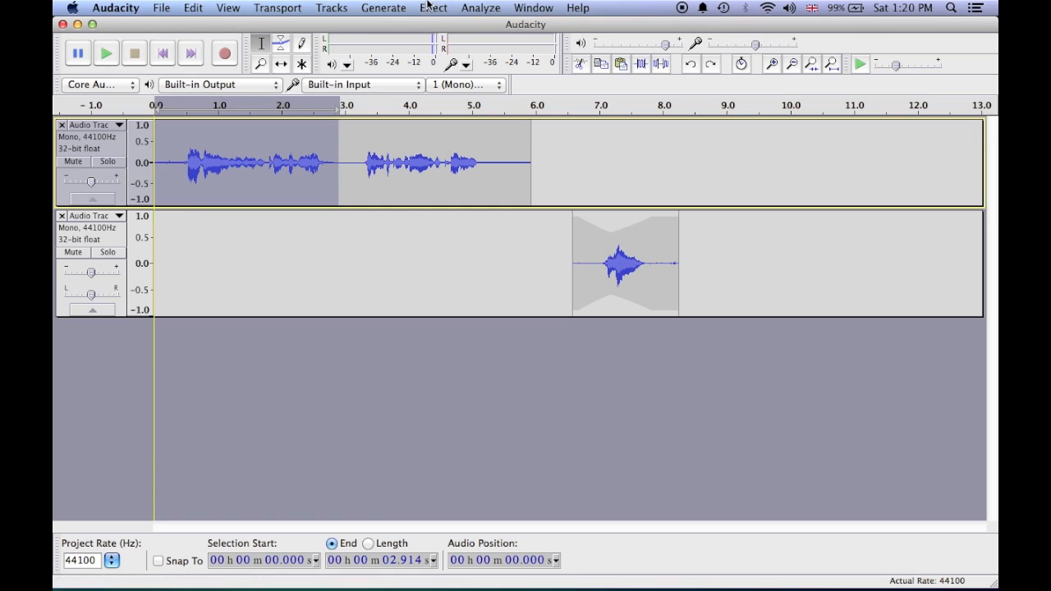
left_click(434, 8)
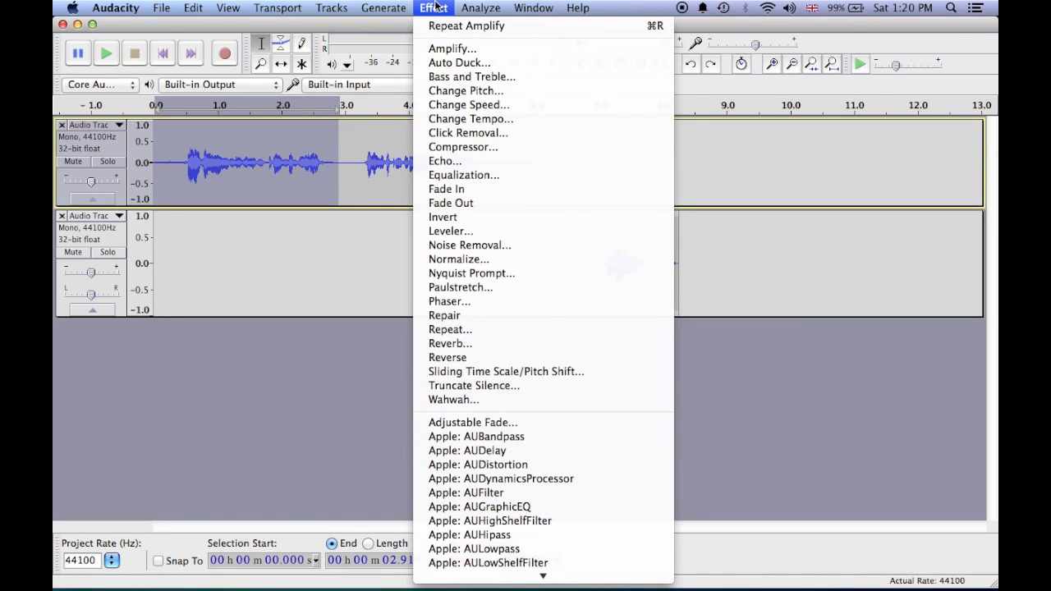
left_click(464, 191)
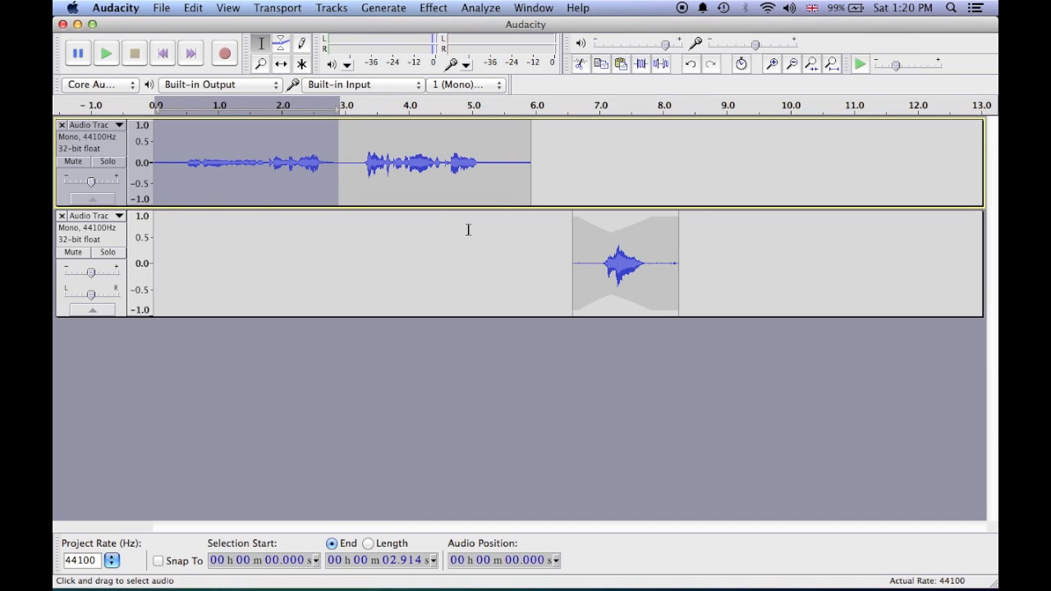
Amplify the upper track's audio from about 3.32 to 5.20 s with clipping allowed.
left_click_drag(485, 170, 367, 165)
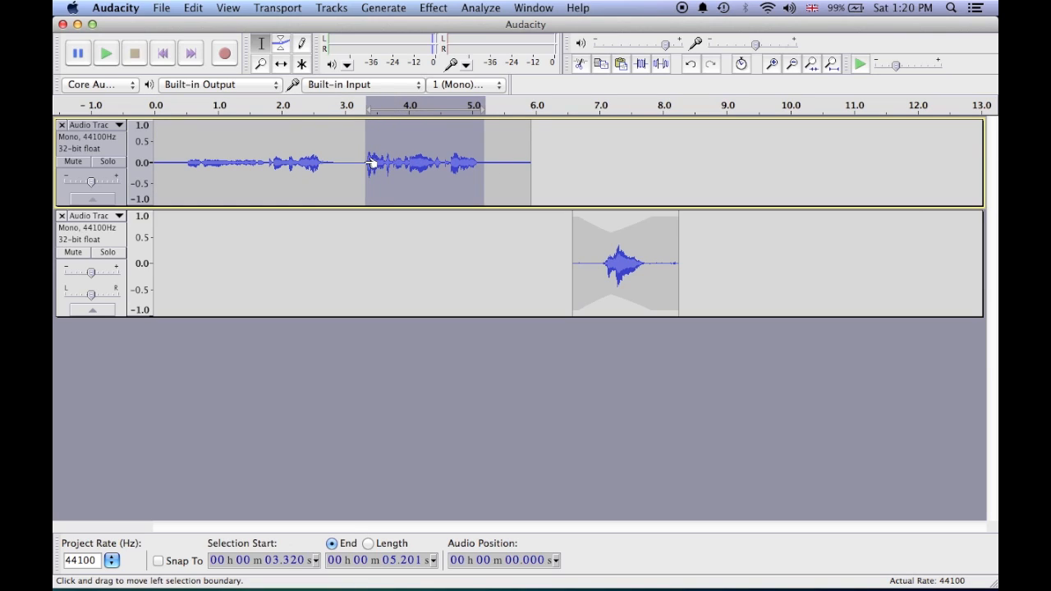
left_click(430, 9)
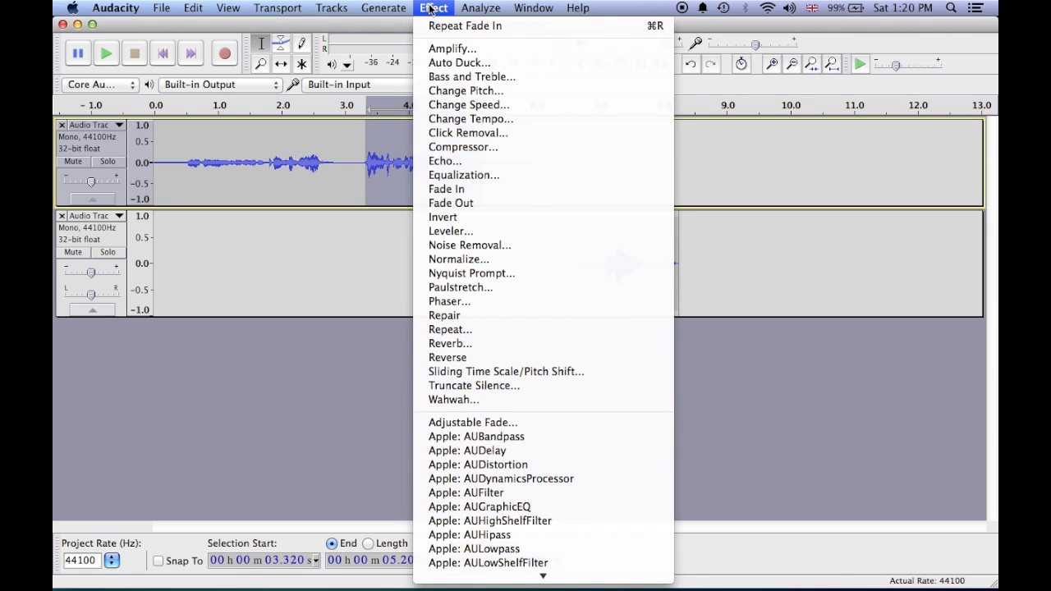
left_click(444, 48)
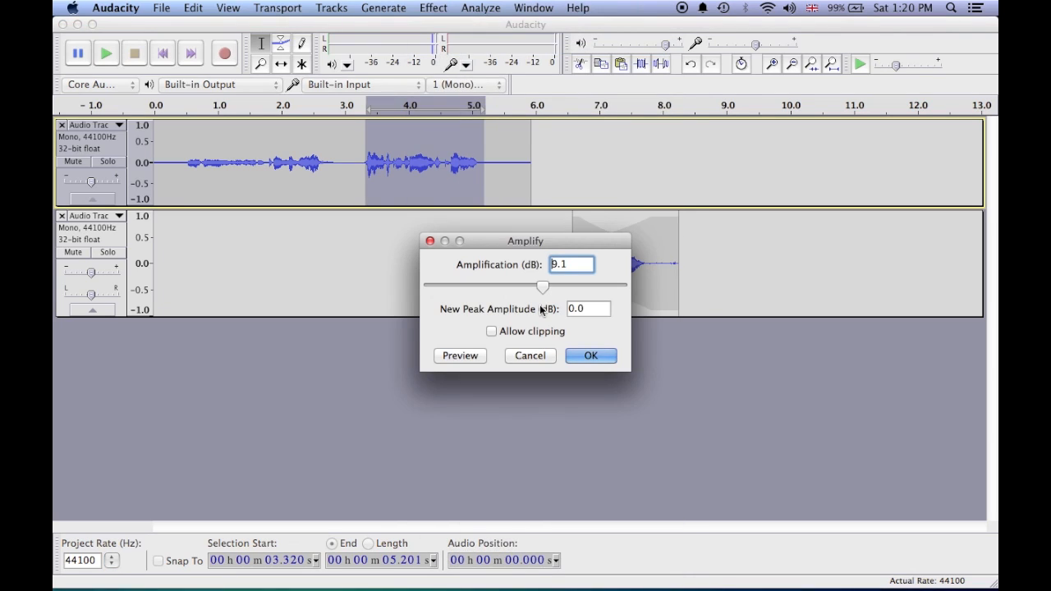
left_click_drag(543, 288, 546, 289)
left_click(495, 333)
left_click(591, 354)
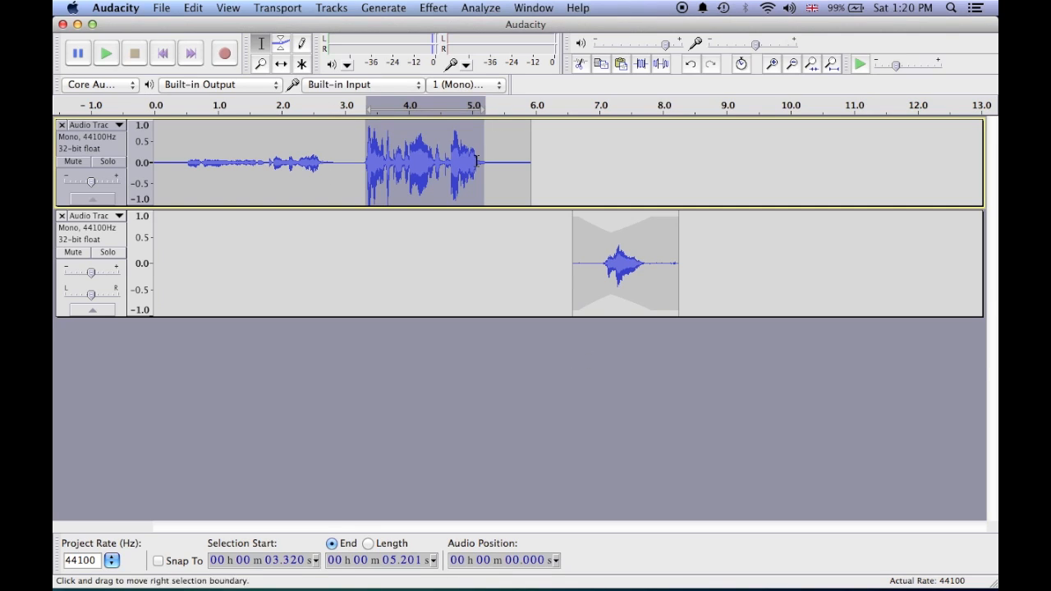
Amplify the upper track's audio from about 0.51 to 2.72 s by 13.3 dB with clipping allowed.
left_click_drag(328, 160, 188, 157)
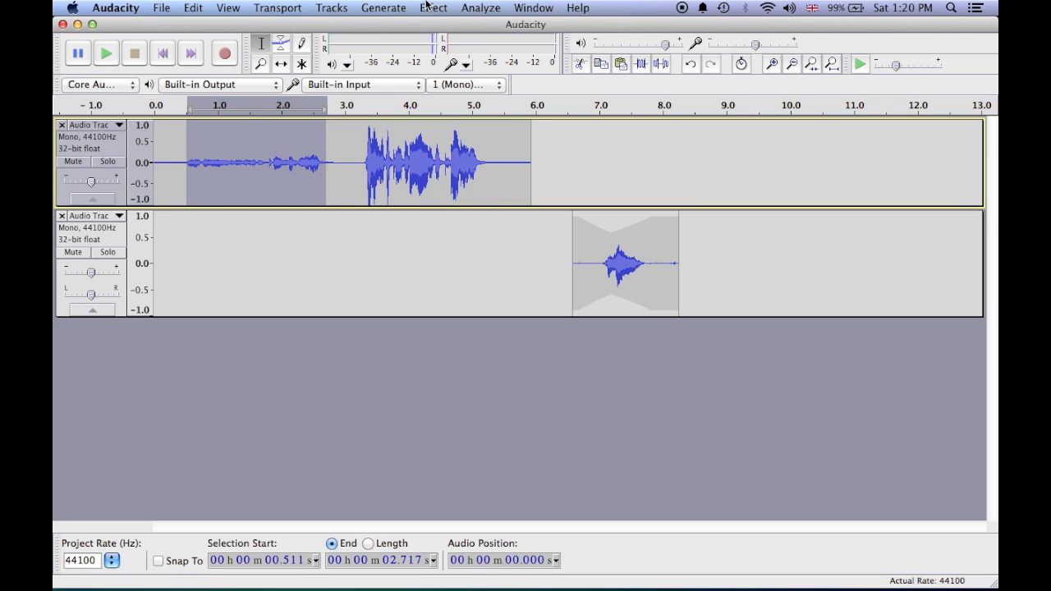
left_click(429, 6)
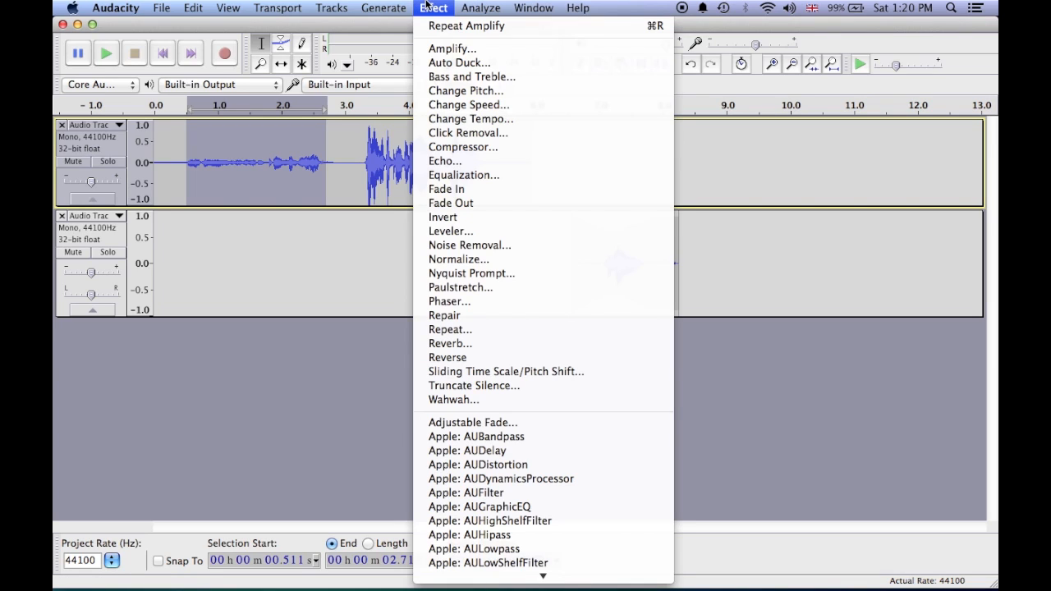
left_click(451, 51)
left_click_drag(550, 292, 553, 287)
left_click(497, 334)
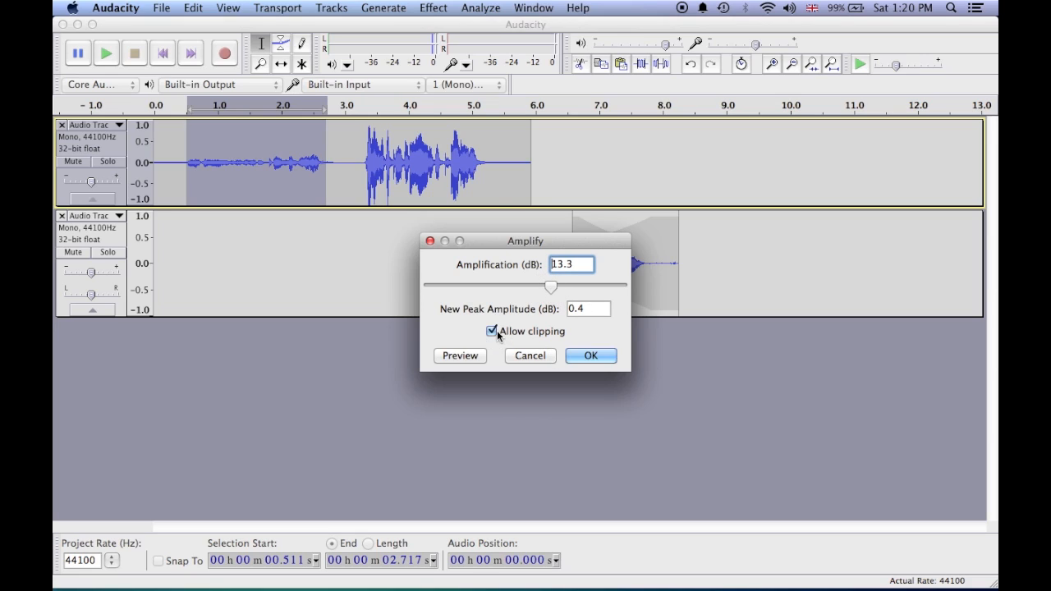
left_click(580, 357)
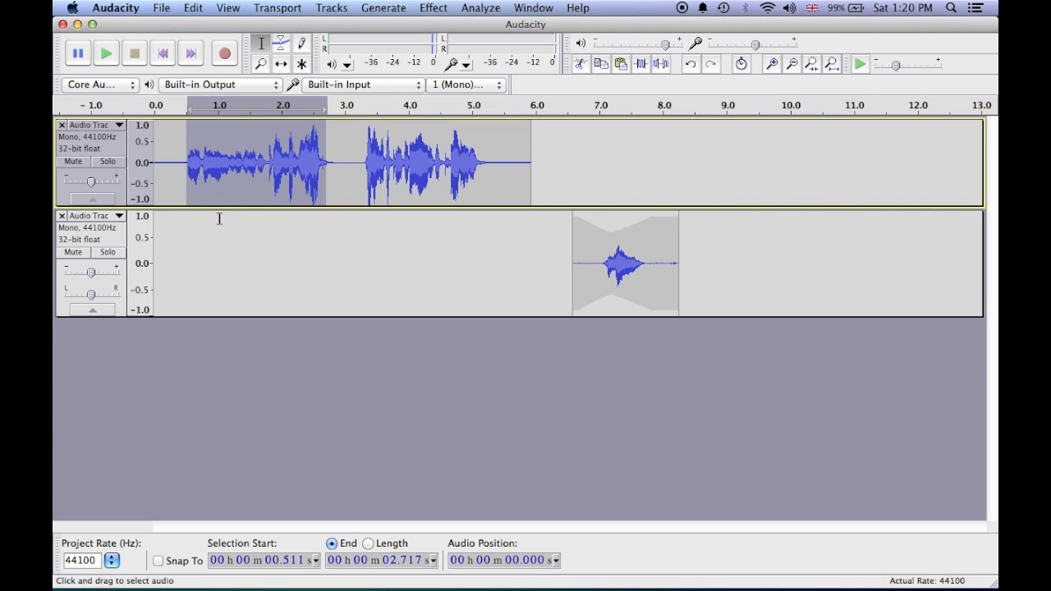
Apply the Compressor to all audio in both tracks with a -12 dB threshold, -40 dB noise floor and 2:1 ratio.
key("super+a")
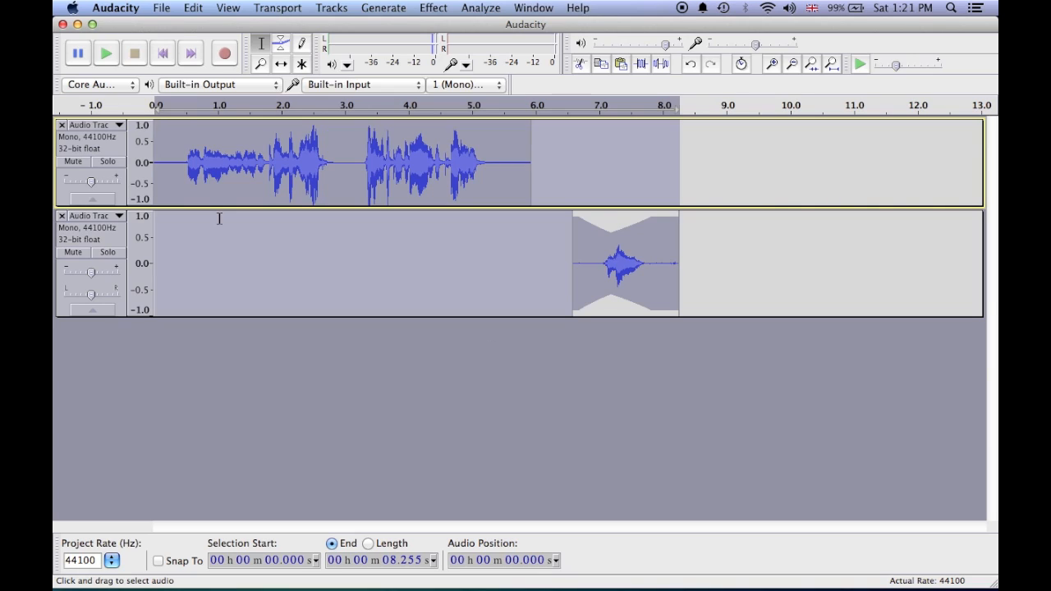
left_click(448, 8)
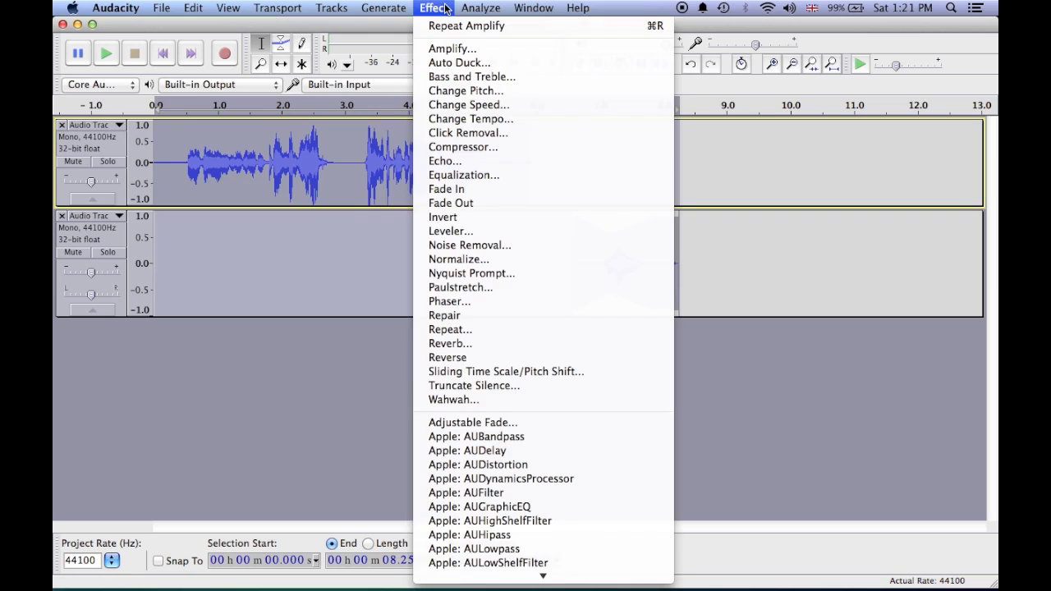
left_click(470, 147)
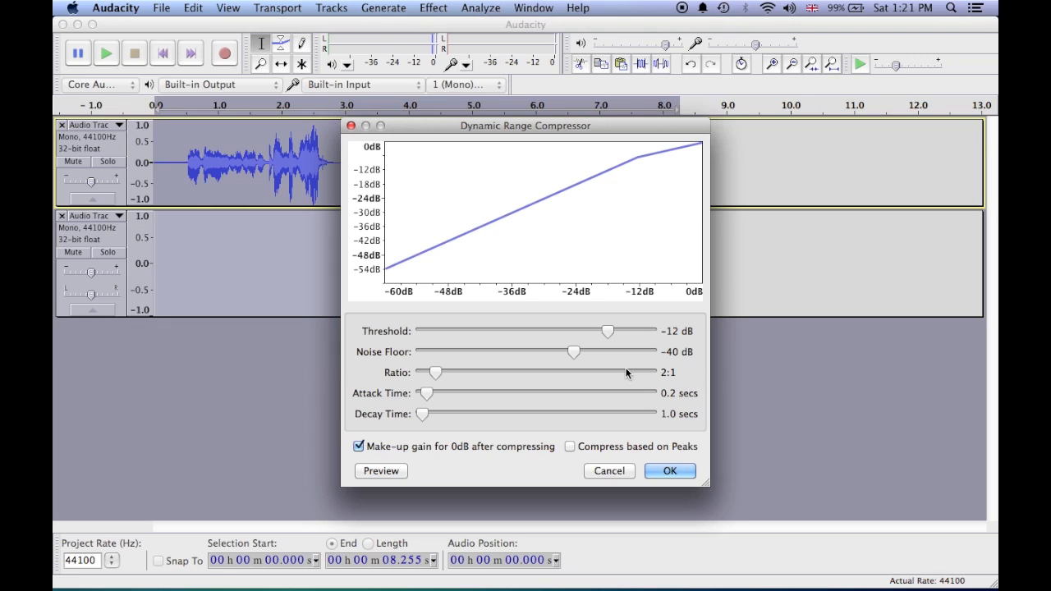
left_click(669, 471)
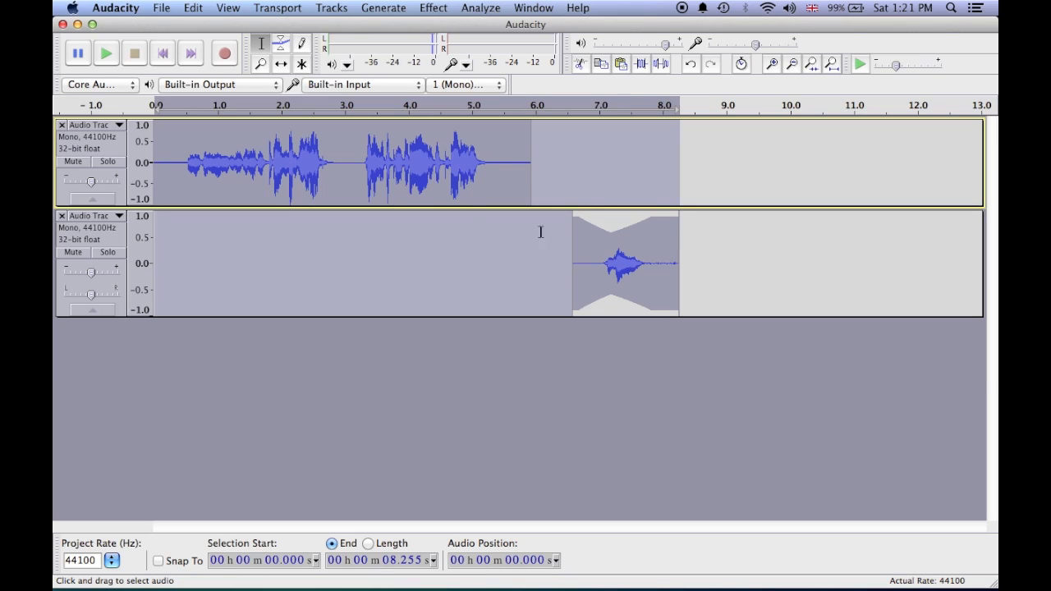
Replace the upper track's audio from about 4.67 to 5.11 s with a 440 Hz sine tone at 0.8 amplitude.
left_click(758, 294)
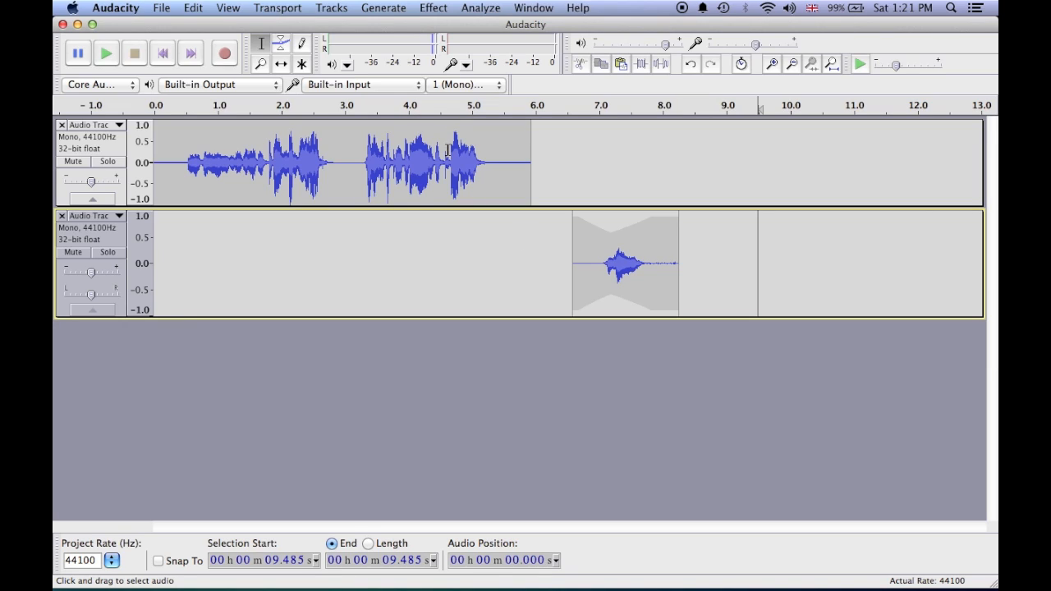
left_click_drag(452, 152, 478, 154)
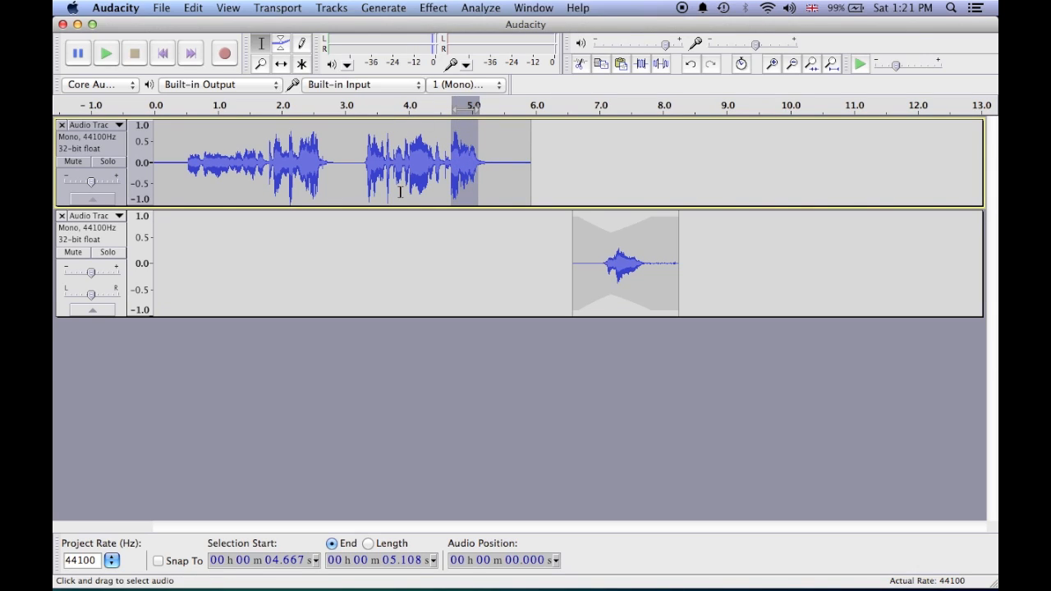
left_click(337, 7)
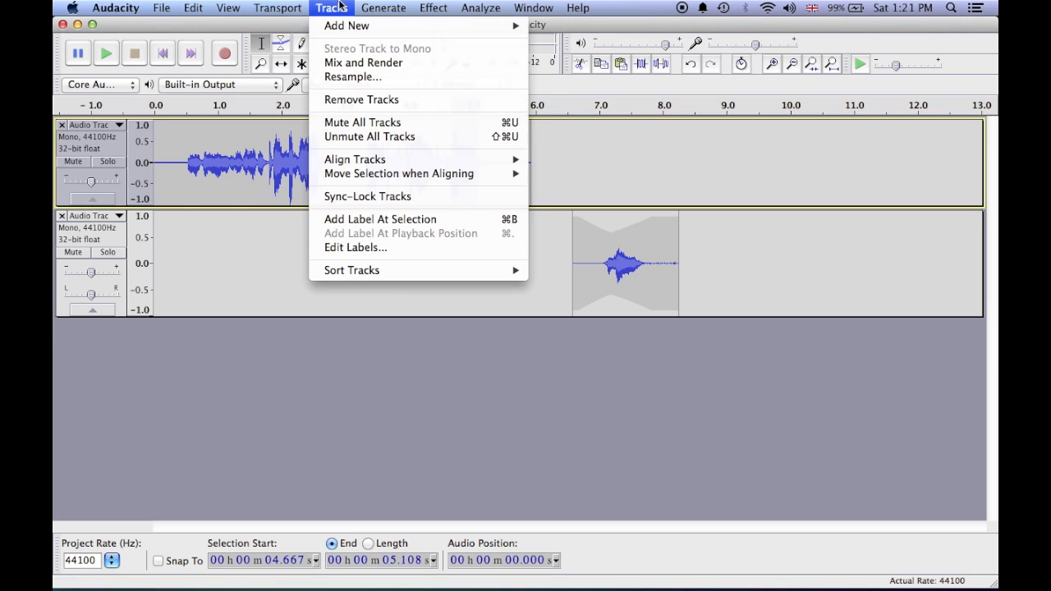
mouse_move(382, 8)
left_click(400, 83)
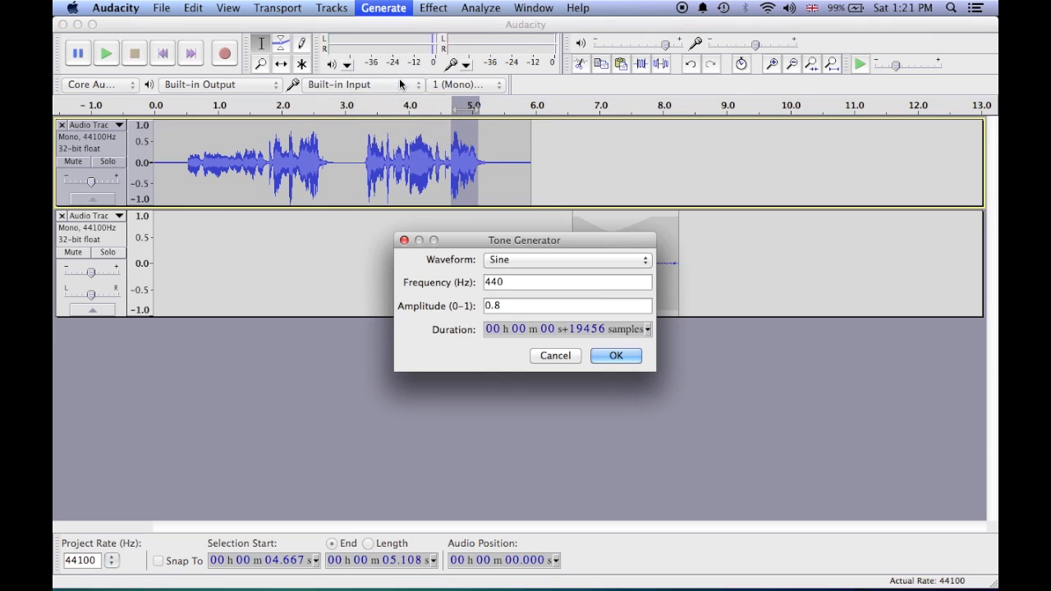
left_click(615, 358)
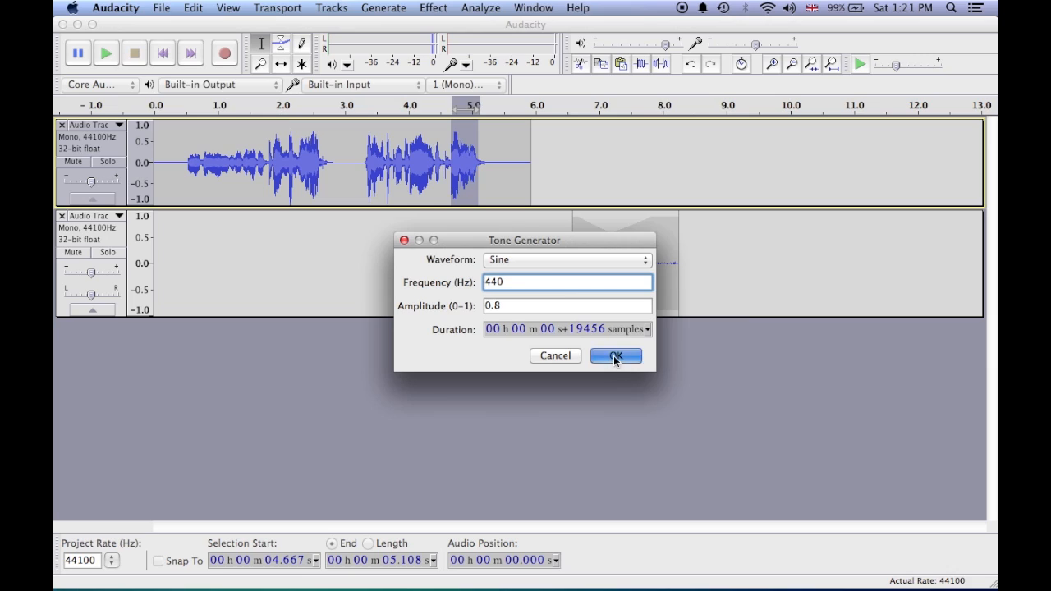
Play the upper track from about 4.31 s to listen to the generated tone, and stop playback.
left_click(428, 165)
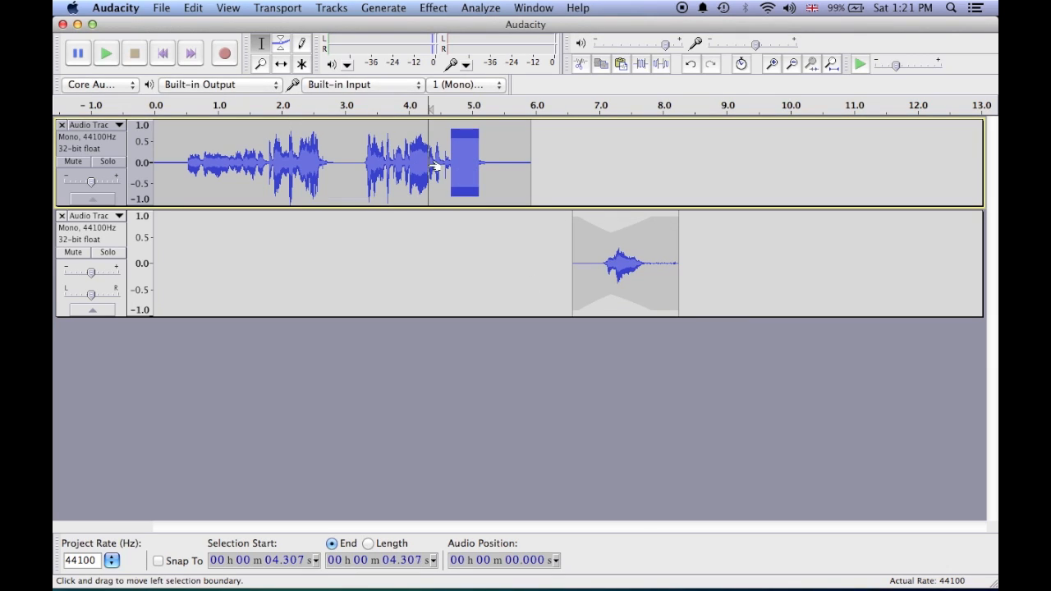
key("space")
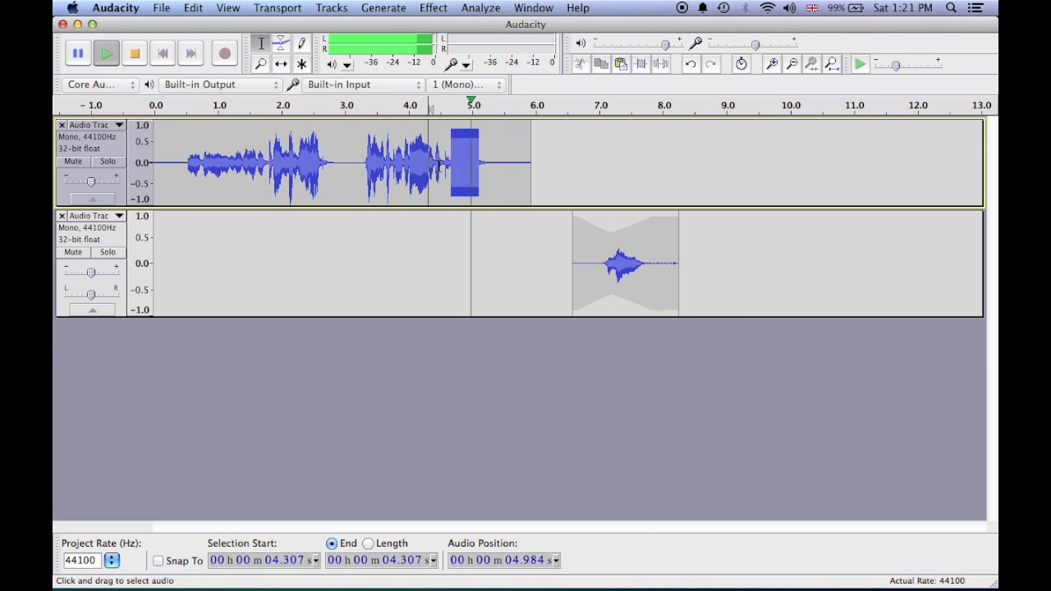
key("space")
Select the tone in the upper track, about 4.62 to 5.17 s, and amplify it by -1.7 dB.
left_click_drag(448, 159, 484, 160)
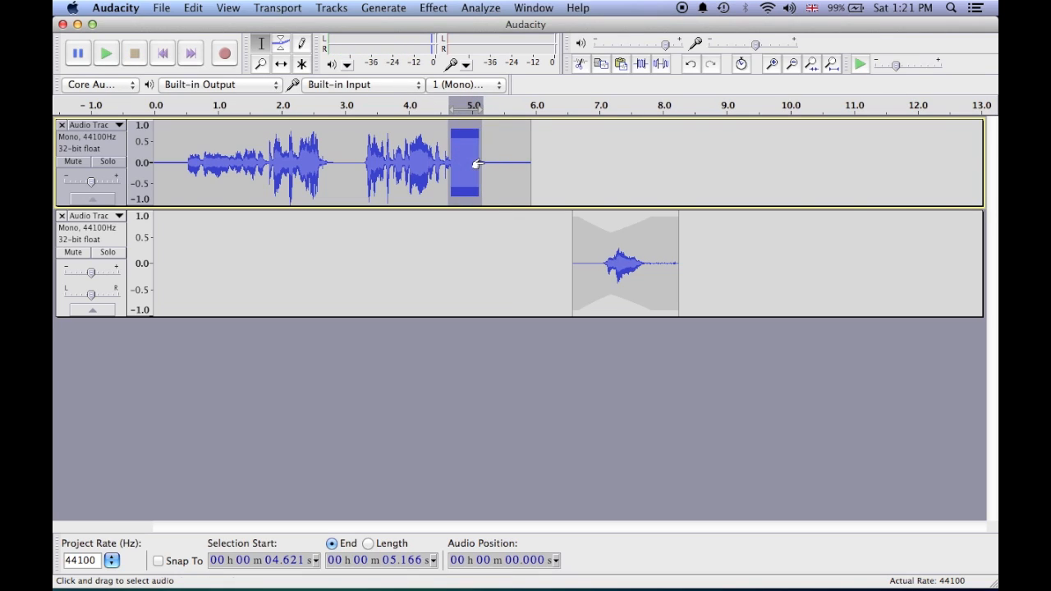
left_click(482, 8)
mouse_move(435, 8)
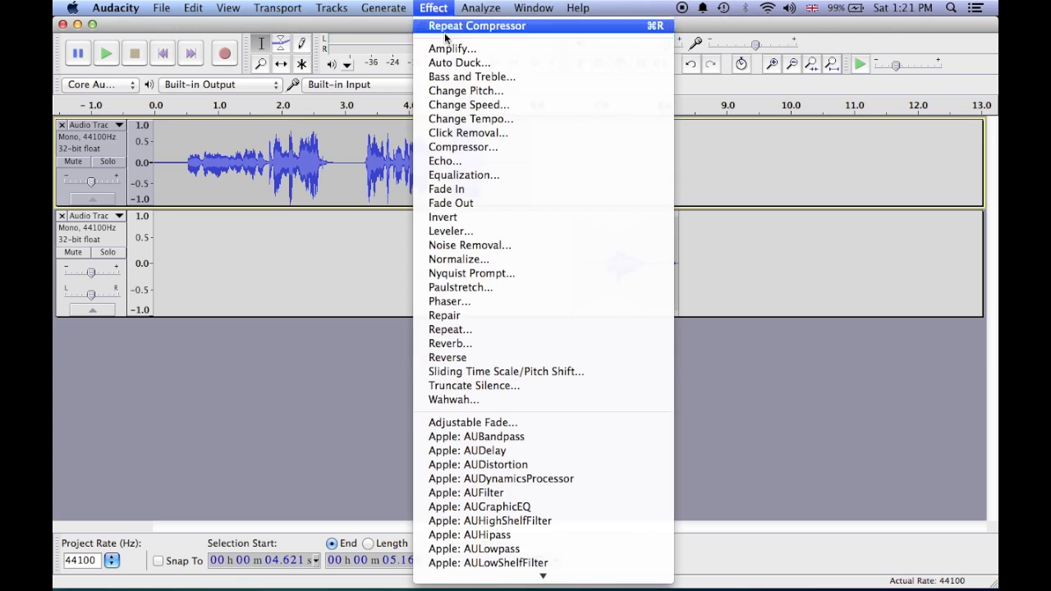
left_click(448, 48)
left_click_drag(532, 286, 525, 285)
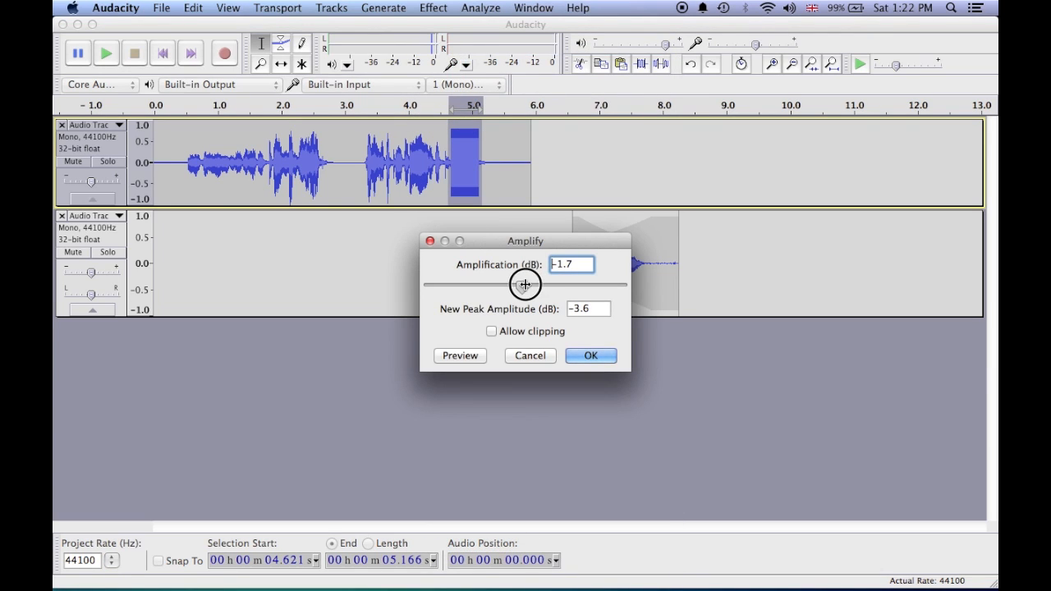
left_click(591, 356)
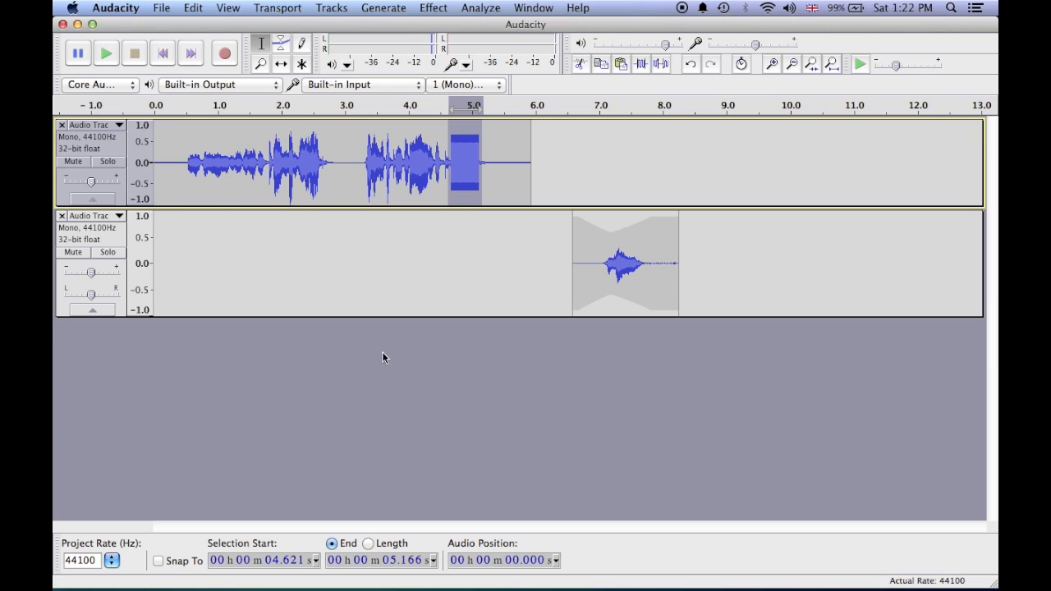
left_click(392, 8)
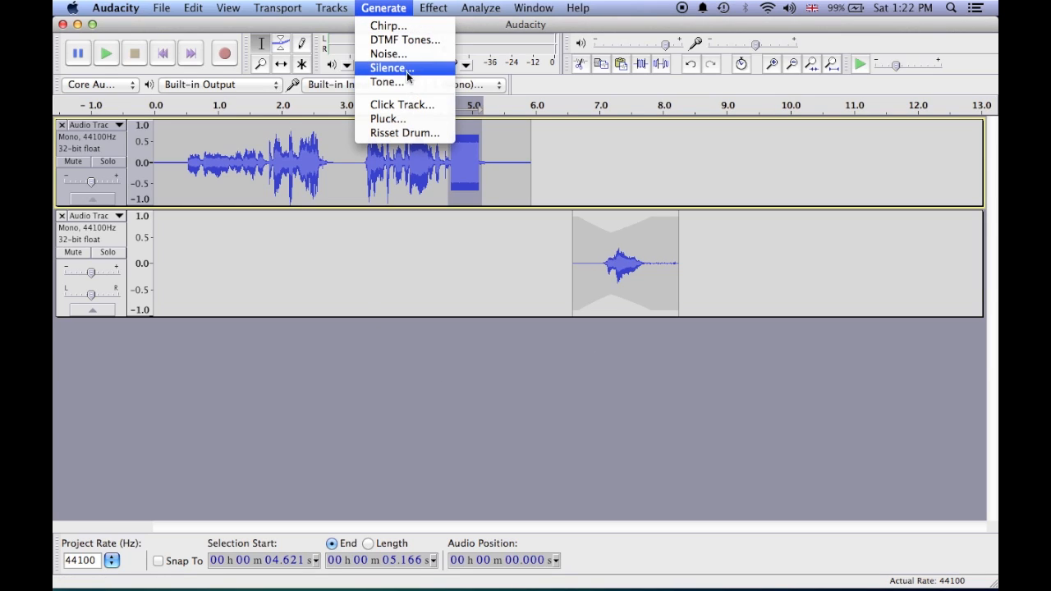
left_click(384, 284)
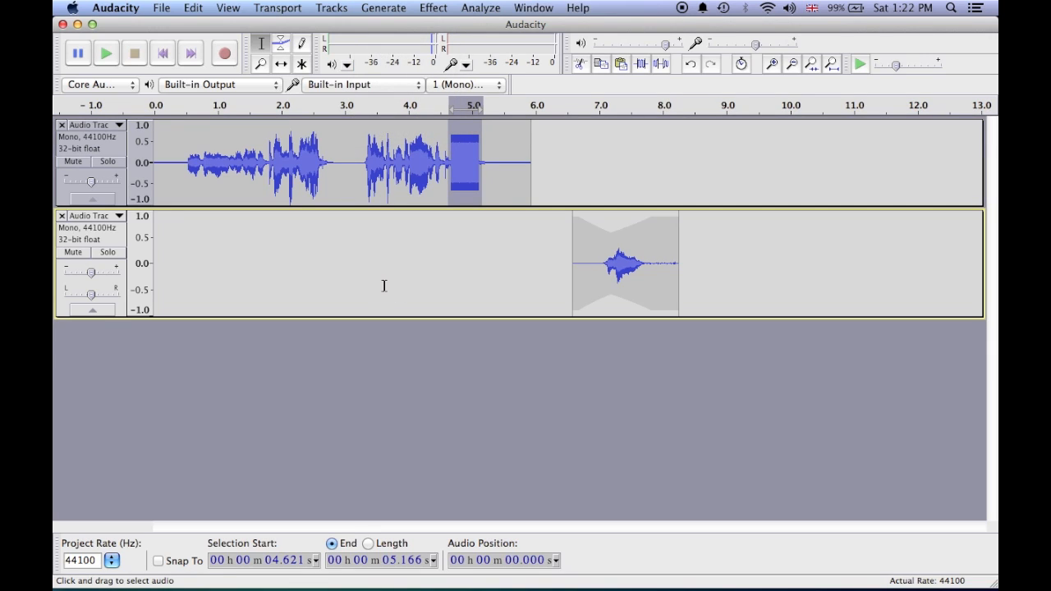
left_click(434, 7)
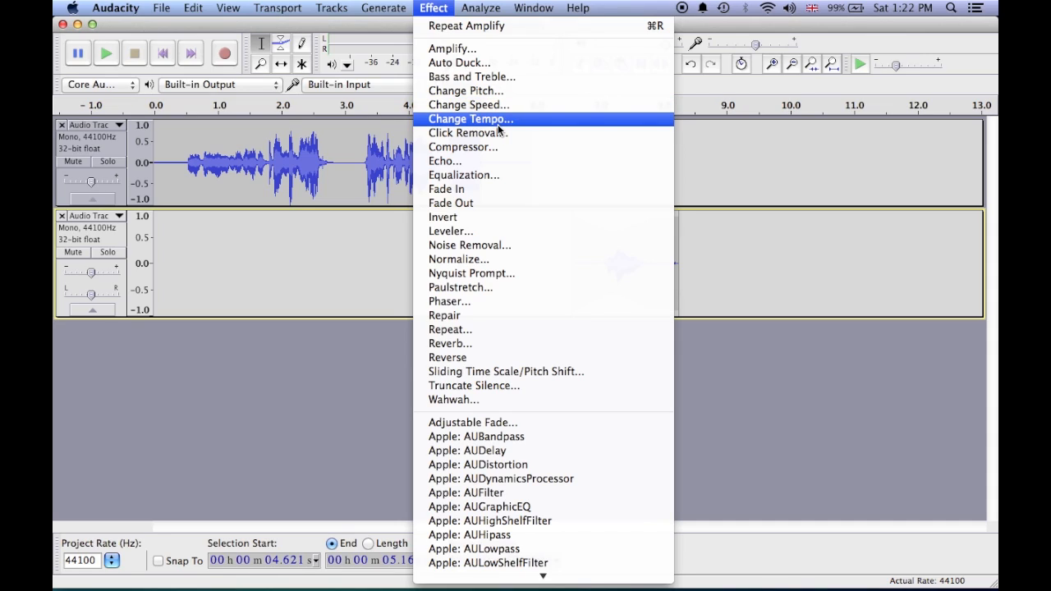
left_click(305, 241)
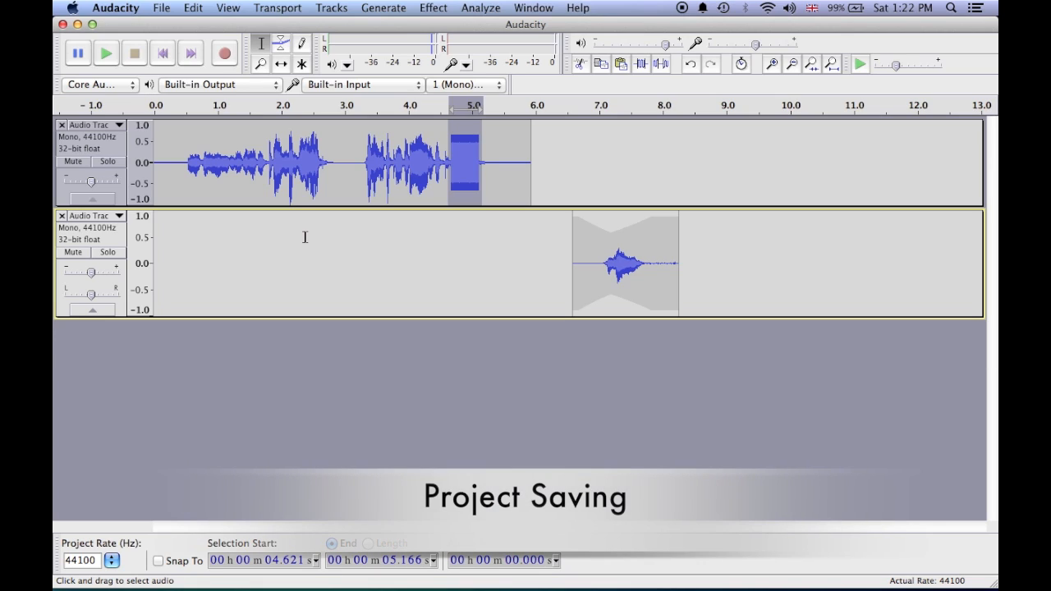
Save the project to the Desktop as "try one" in the Audacity project format (.aup).
left_click(115, 8)
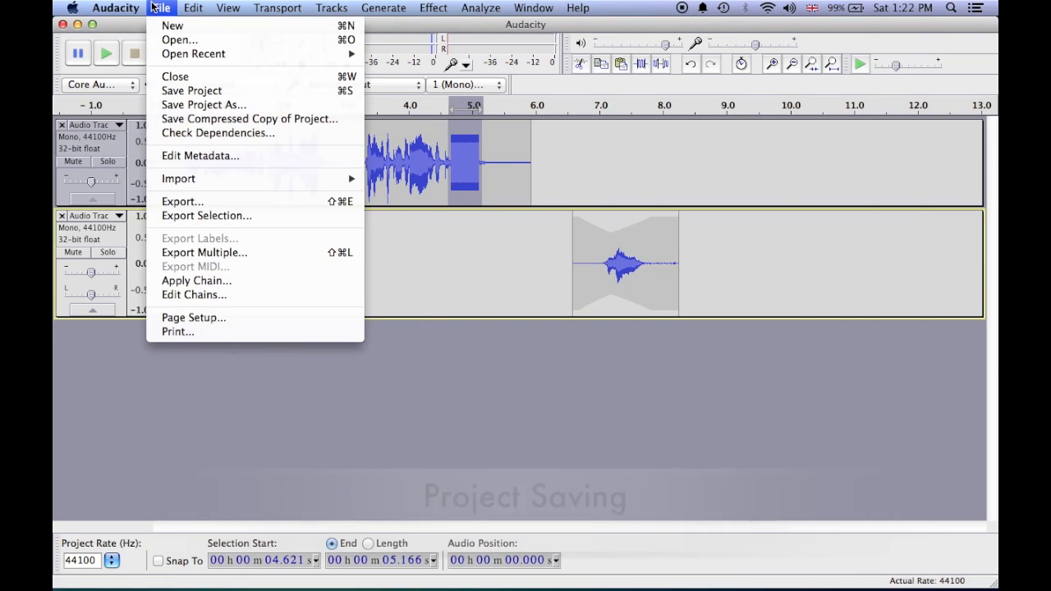
left_click(188, 103)
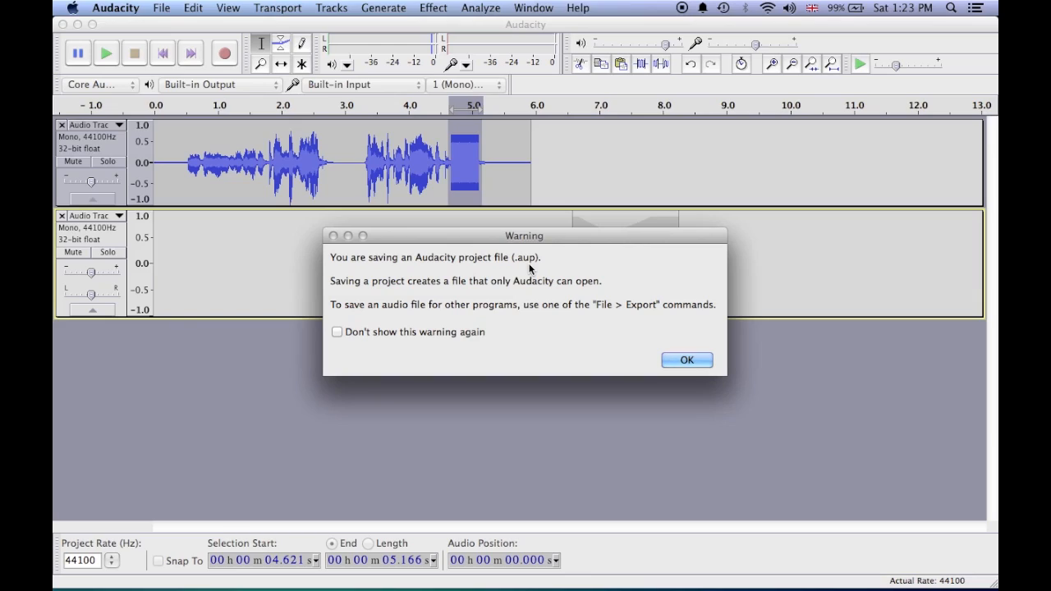
left_click(684, 362)
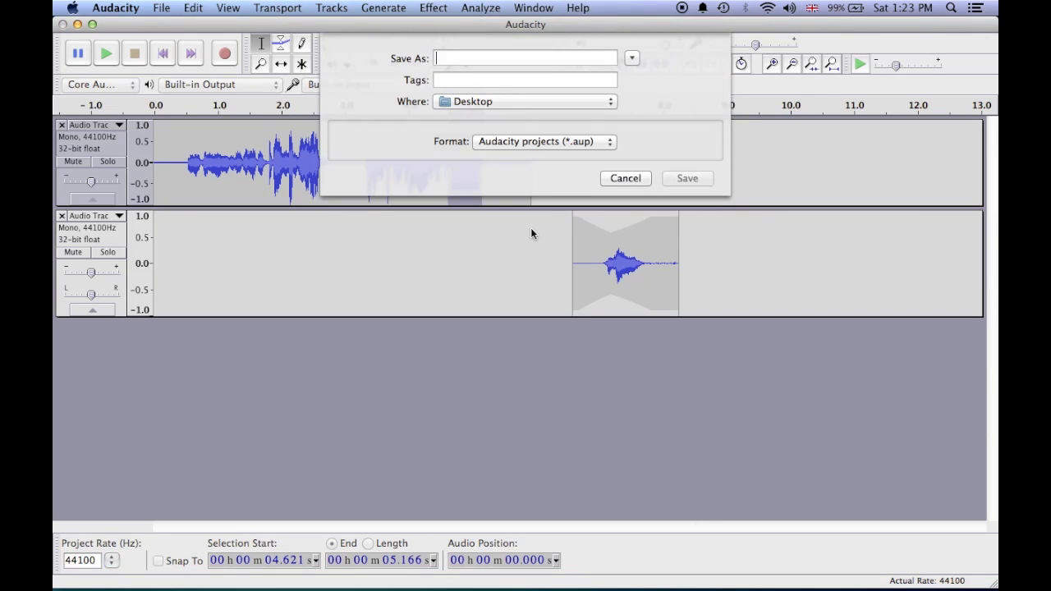
type("try end")
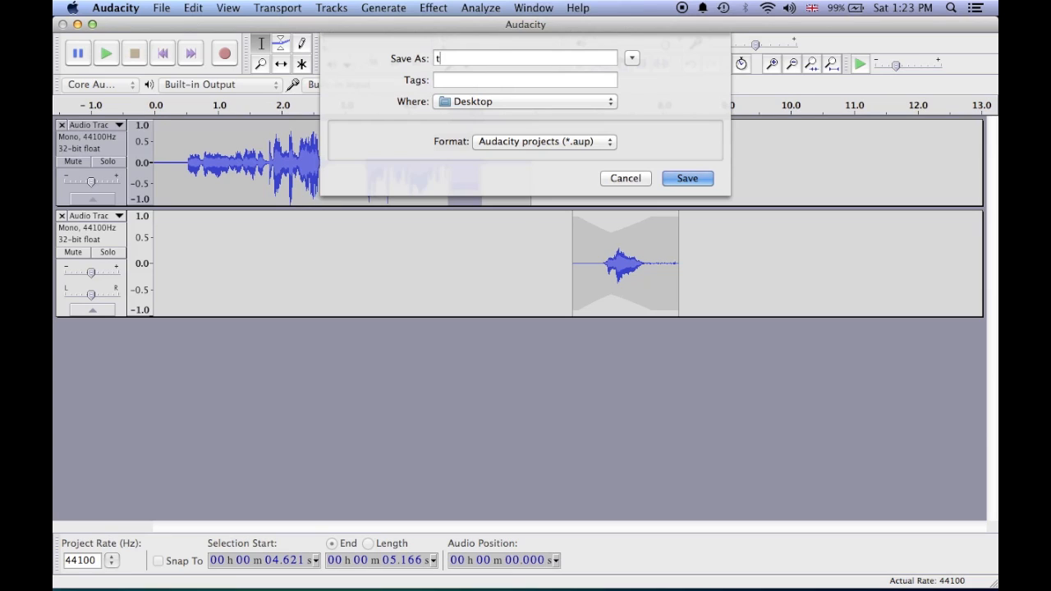
key("Return")
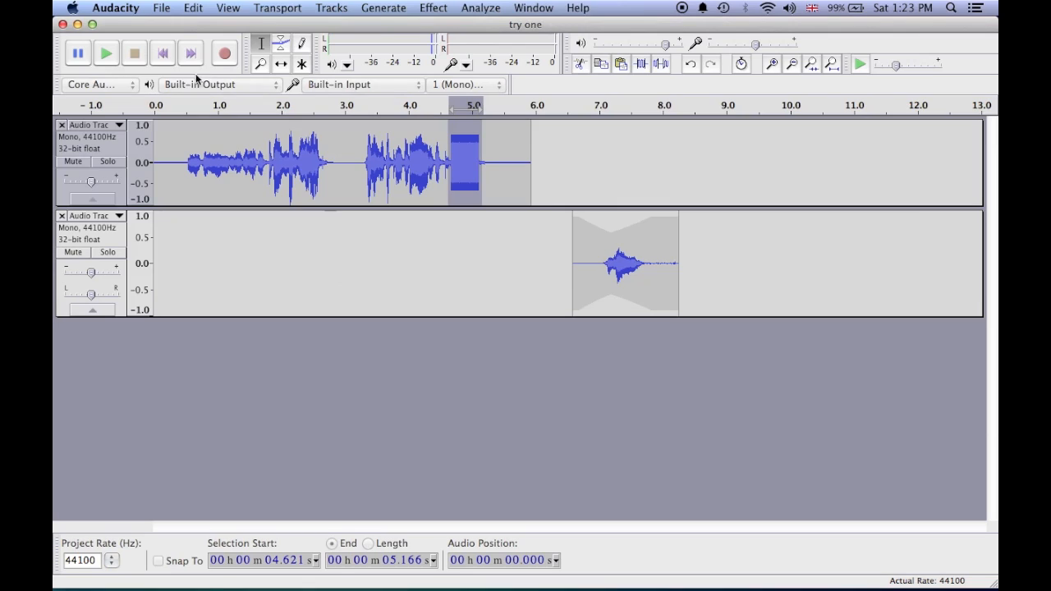
Start exporting the audio to the Desktop as "try one" in WAV (Microsoft) signed 16 bit PCM format, accepting the mono mixdown.
left_click(158, 10)
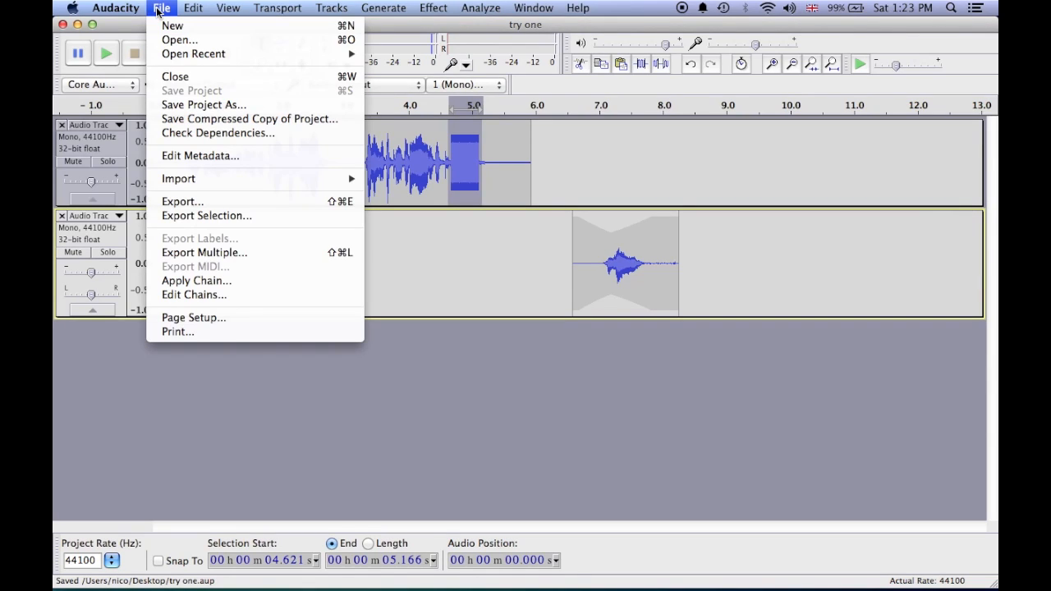
left_click(181, 201)
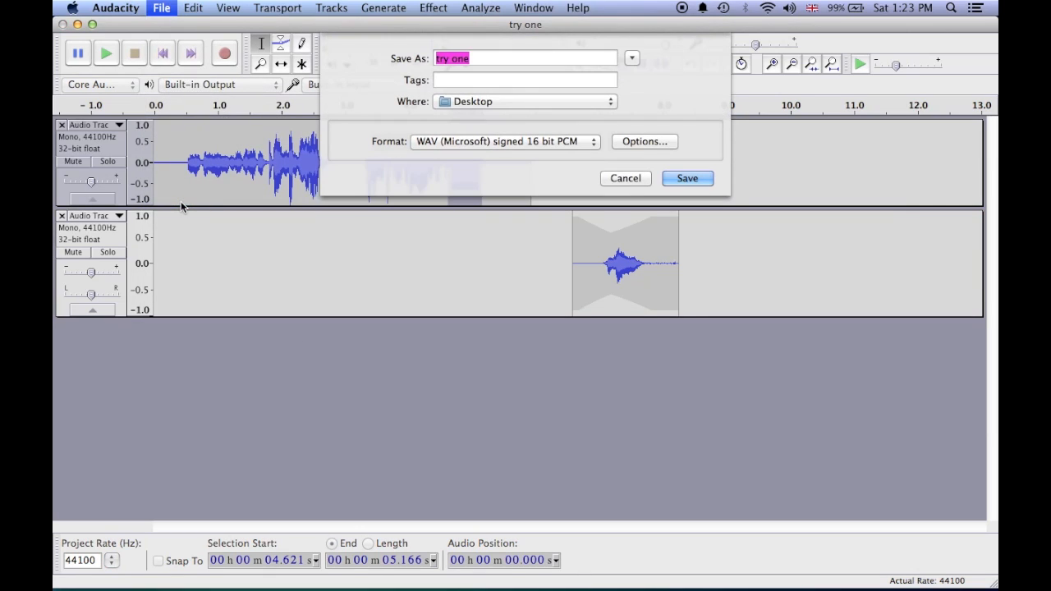
left_click(464, 143)
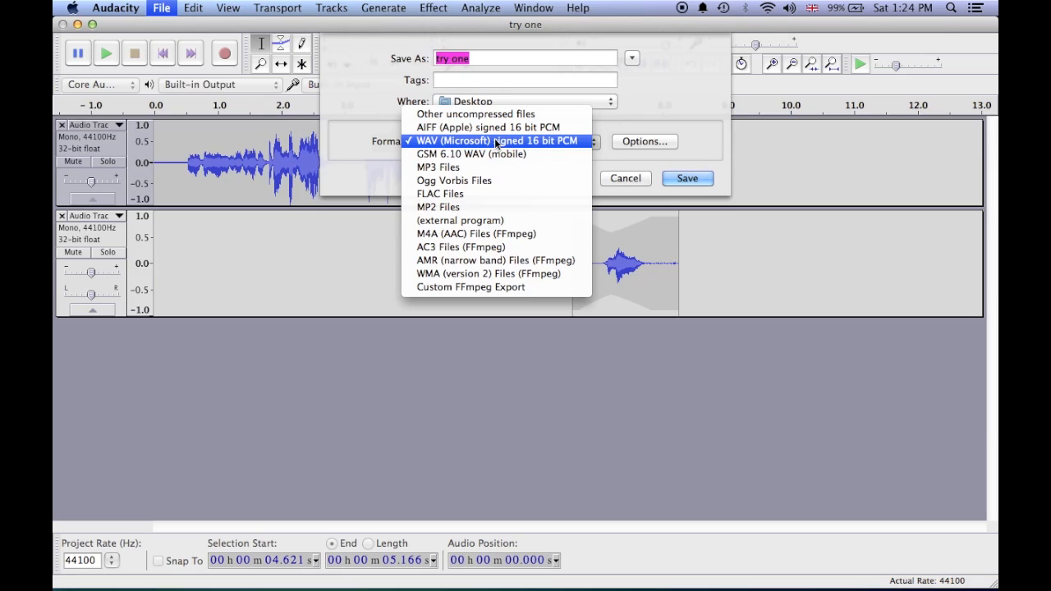
left_click(496, 142)
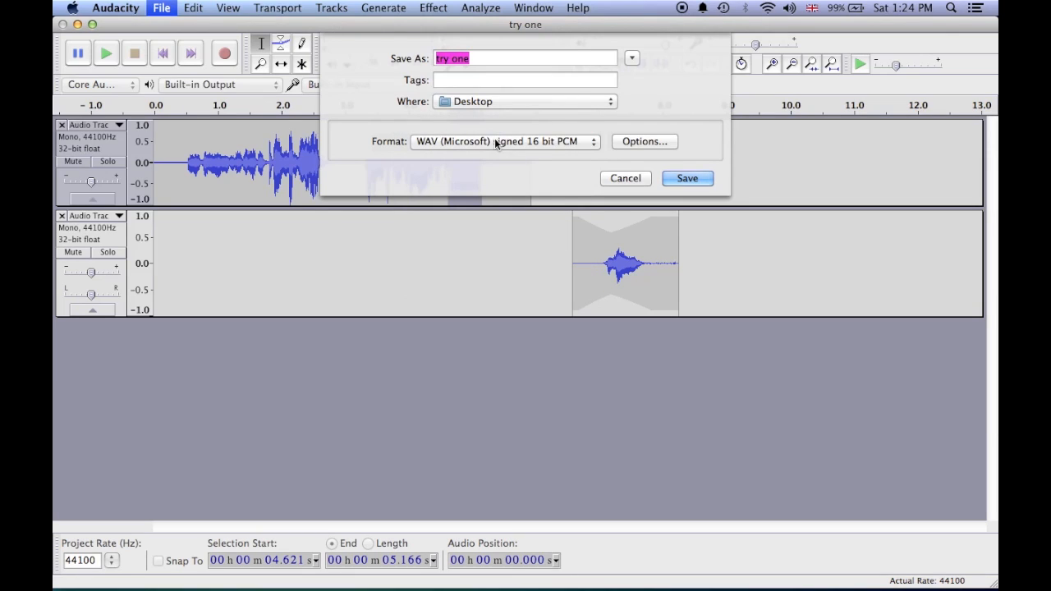
left_click(706, 178)
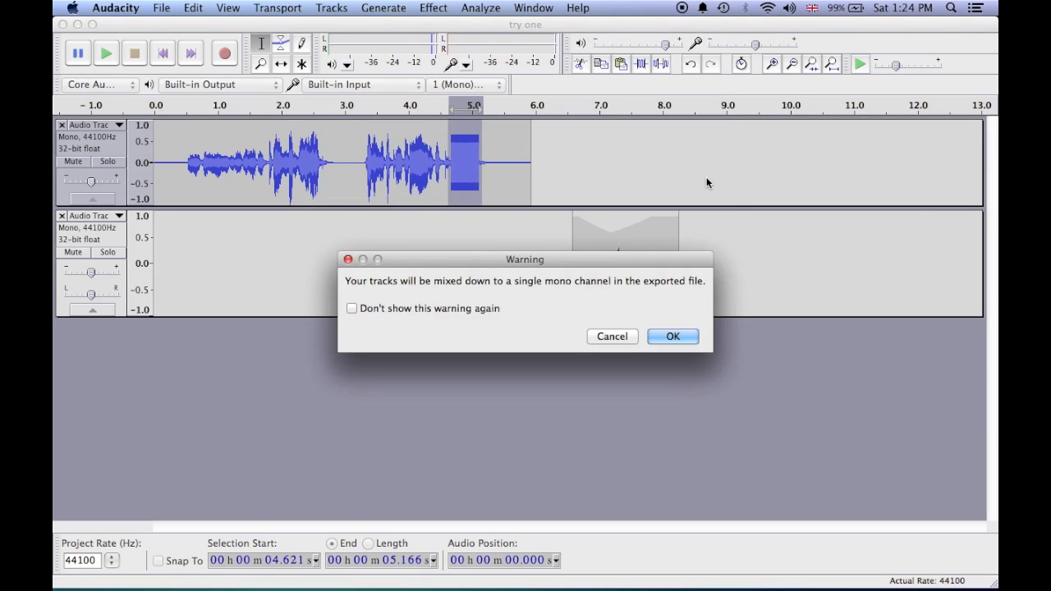
left_click(659, 336)
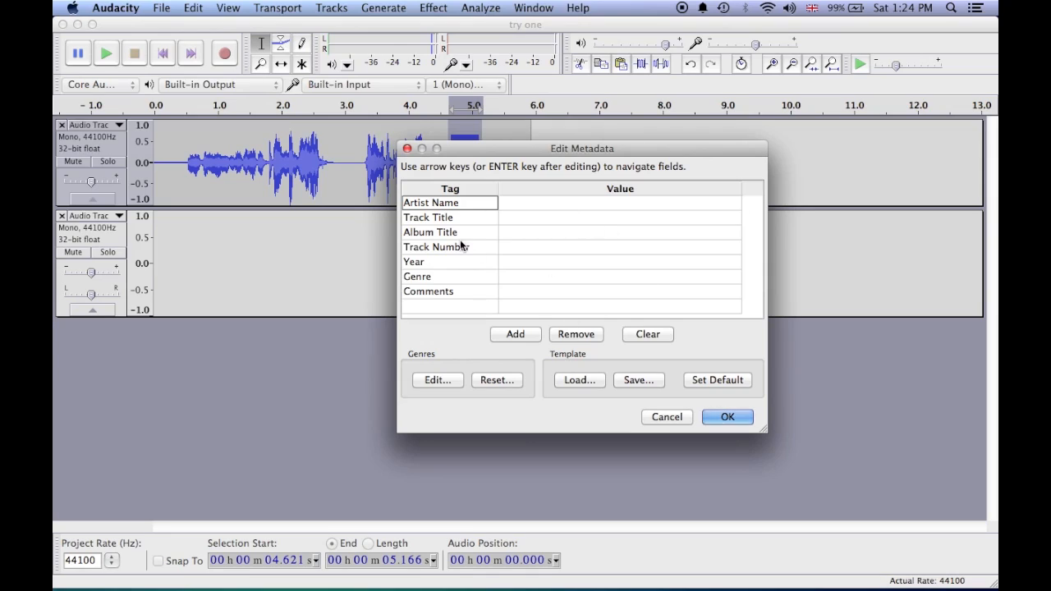
Go through the metadata value fields from artist name to track number, leave them empty and complete the export.
left_click(525, 205)
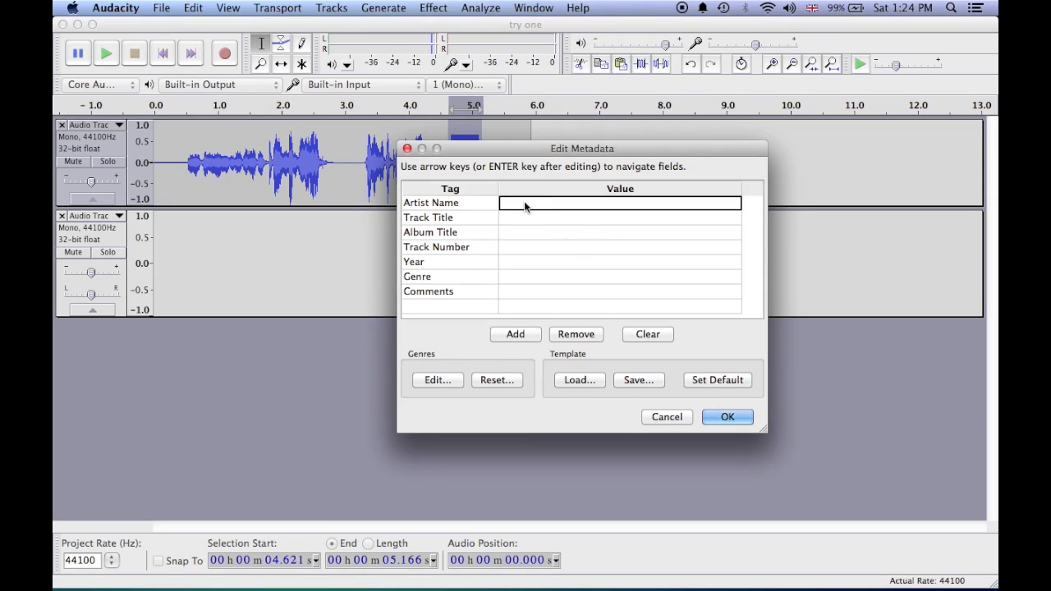
left_click(522, 216)
left_click(525, 235)
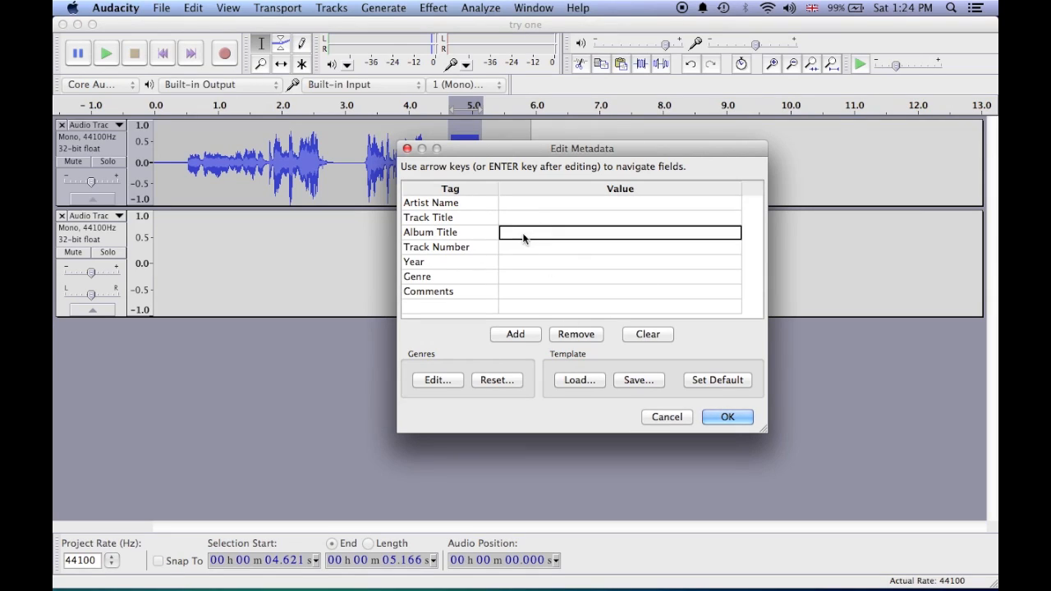
left_click(521, 249)
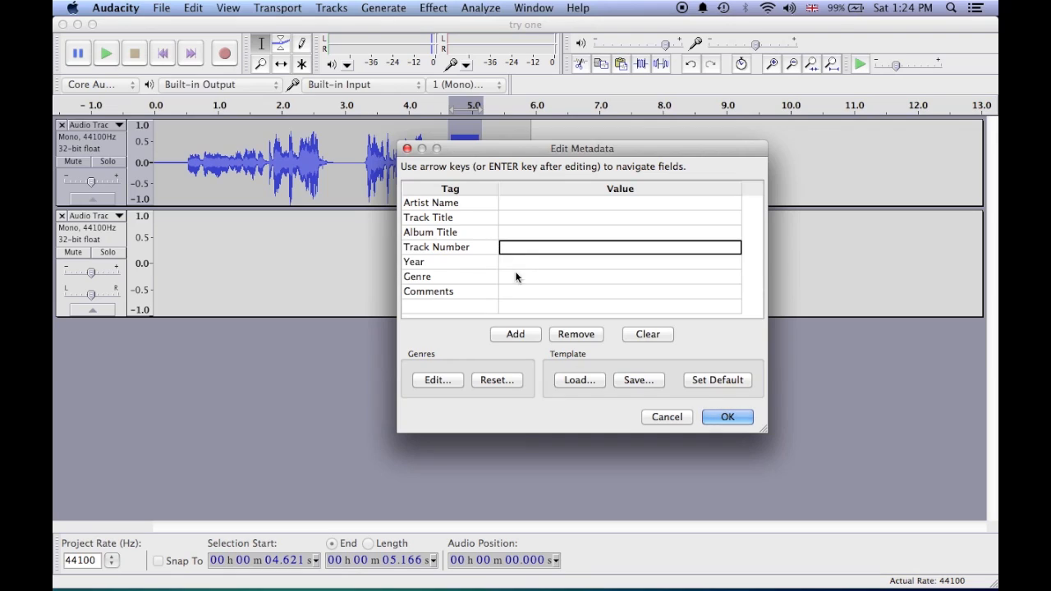
left_click(734, 417)
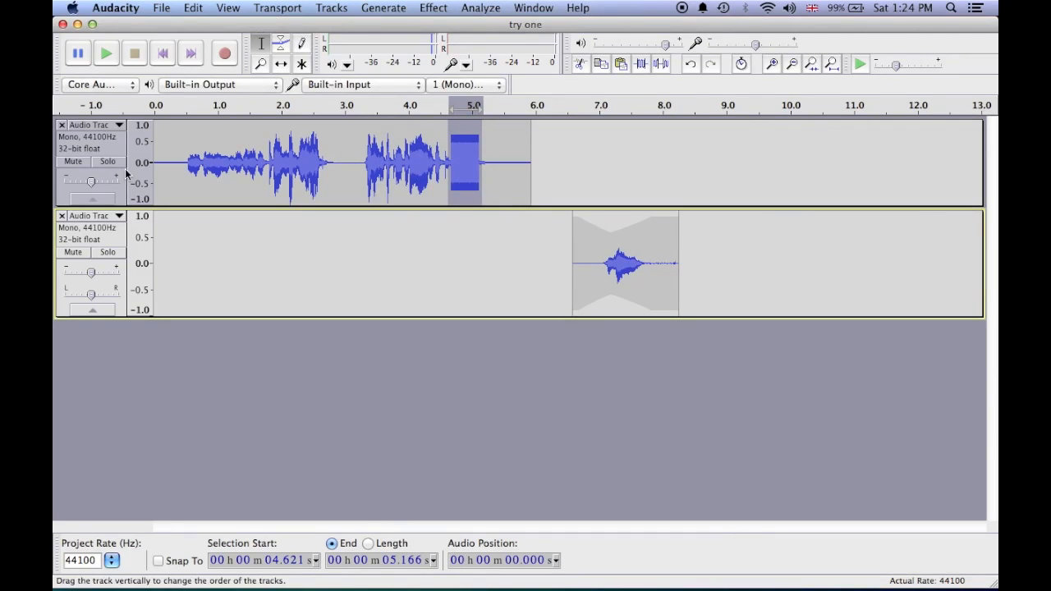
Close the project window, select the saved project and exported WAV files on the desktop and clear the selection.
left_click(63, 23)
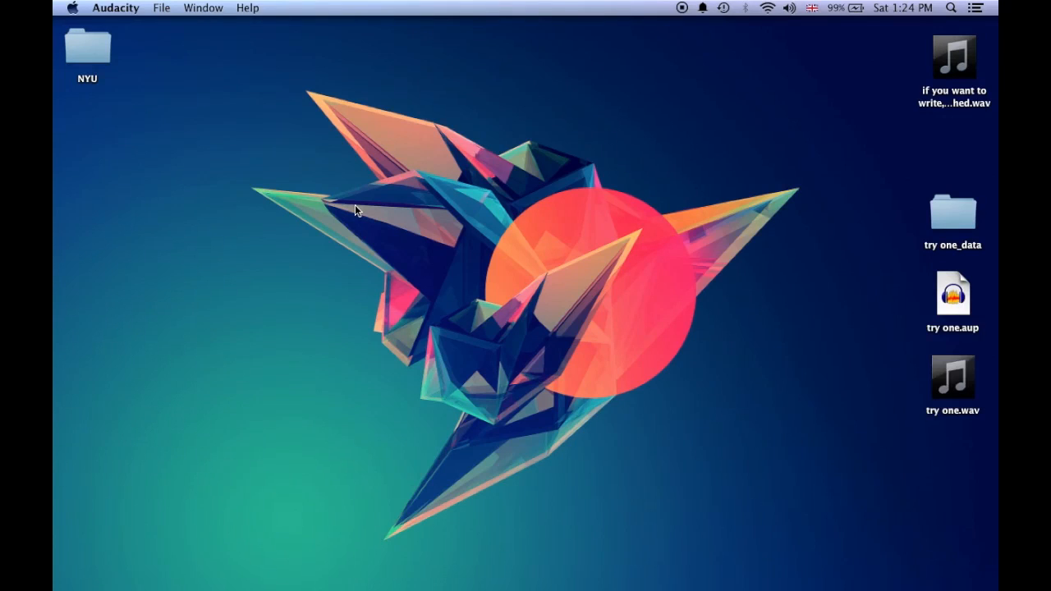
left_click_drag(906, 333, 992, 400)
left_click(791, 417)
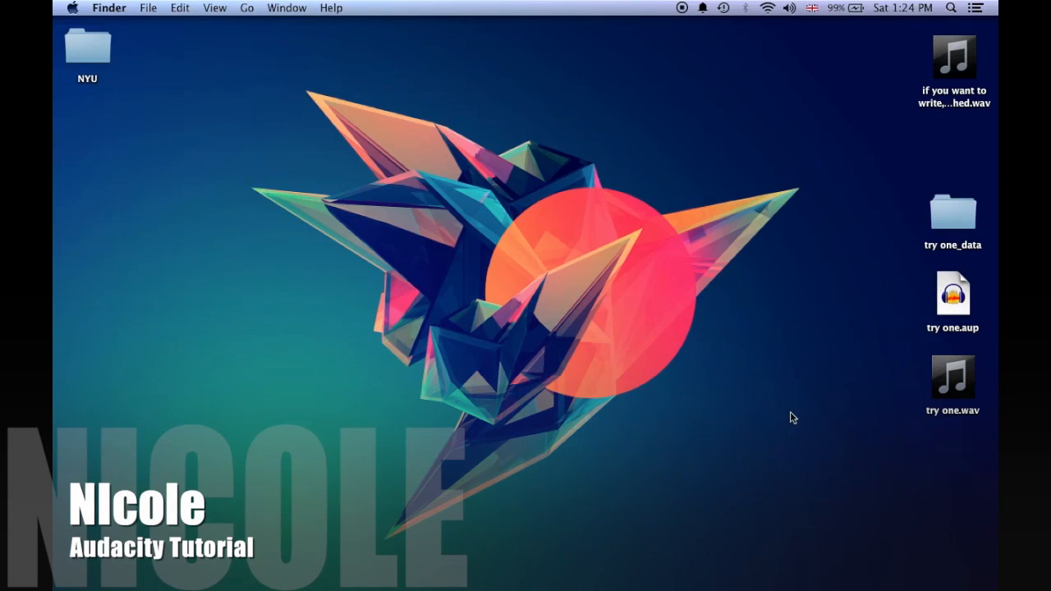